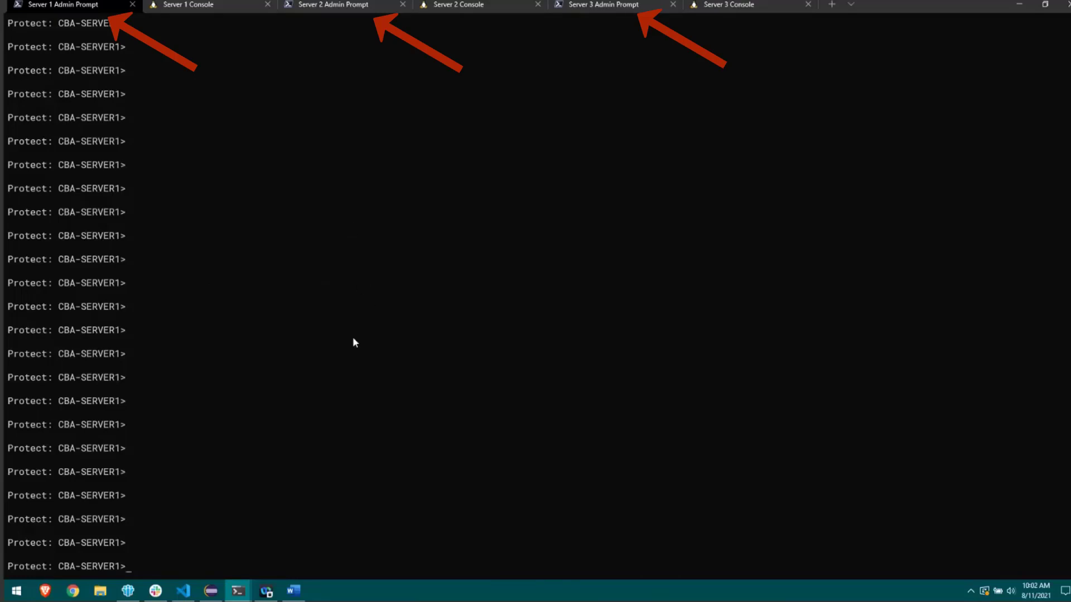
Query the servers defined on CBA-SERVER1 with the query server command
type("q ")
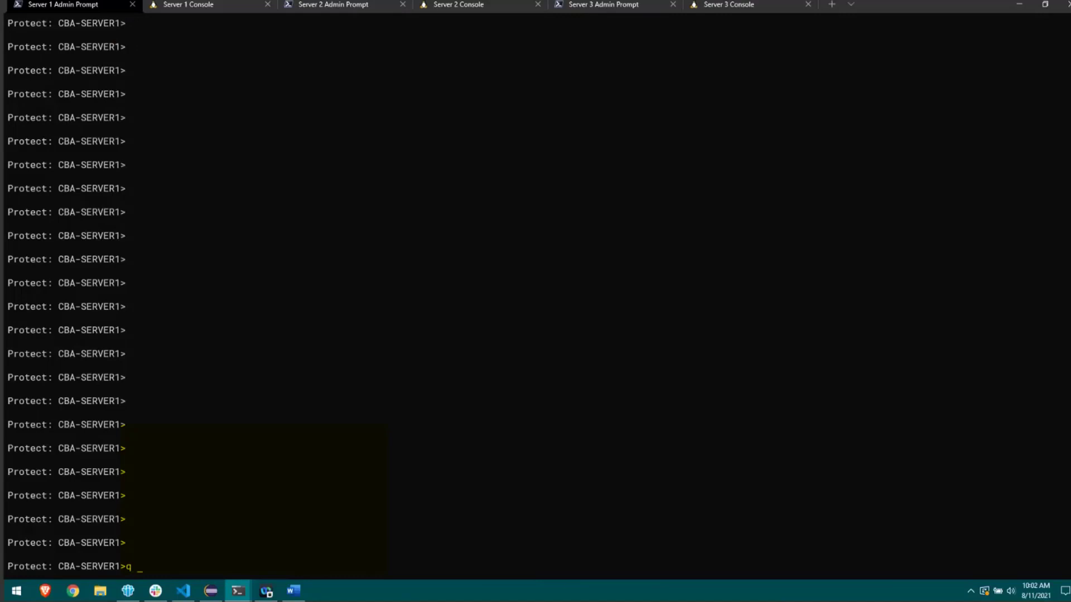
type("uery server")
key("Return")
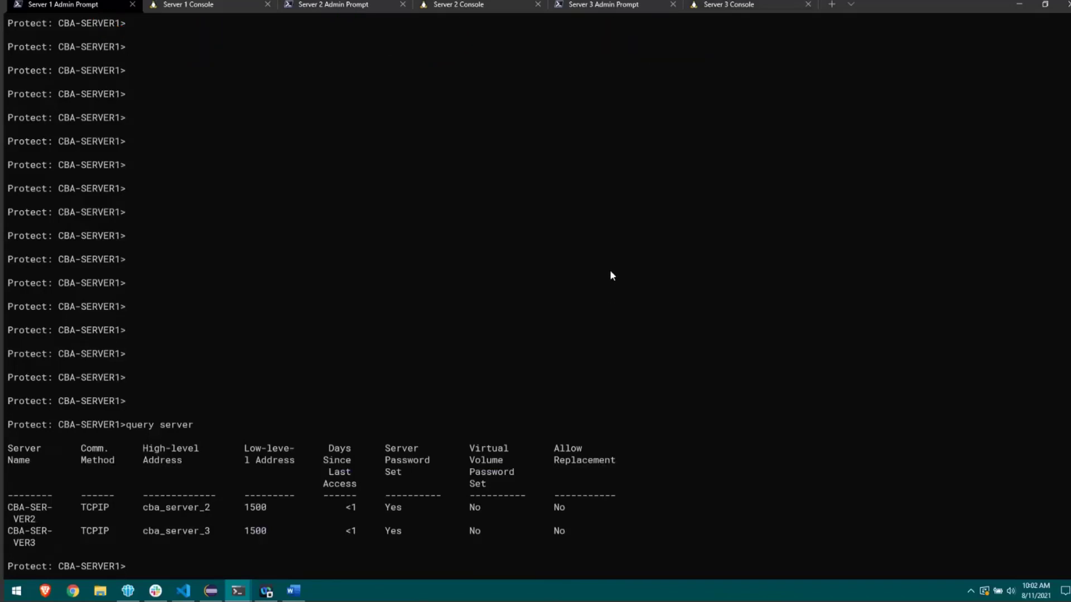
List the client nodes on CBA-SERVER1 and query the file space counts for all nodes with q fscounts *
type("q node")
key("Return")
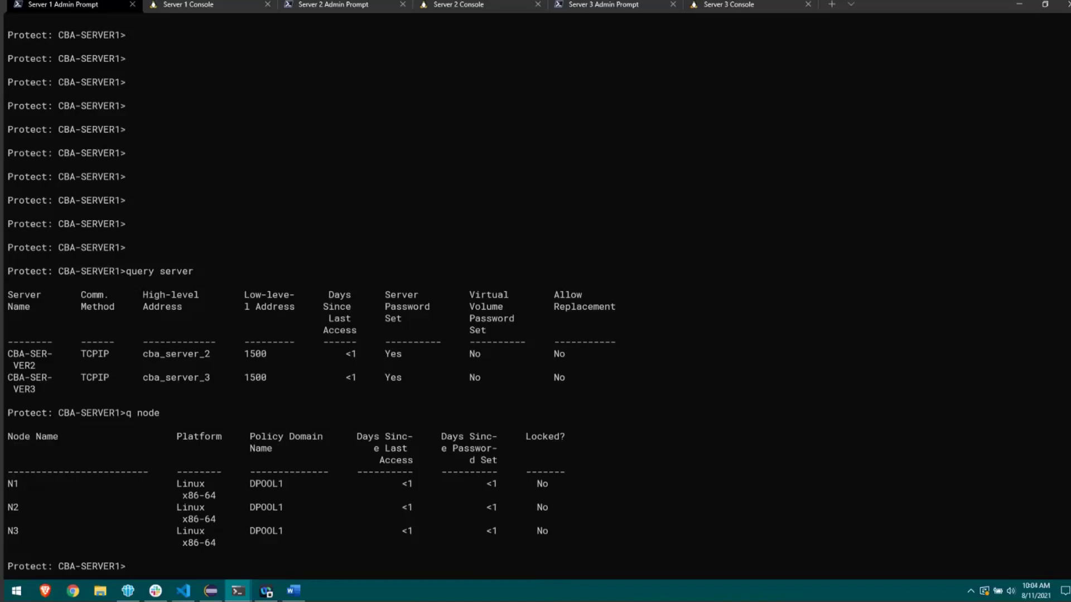
type("q fscounts *")
key("Return")
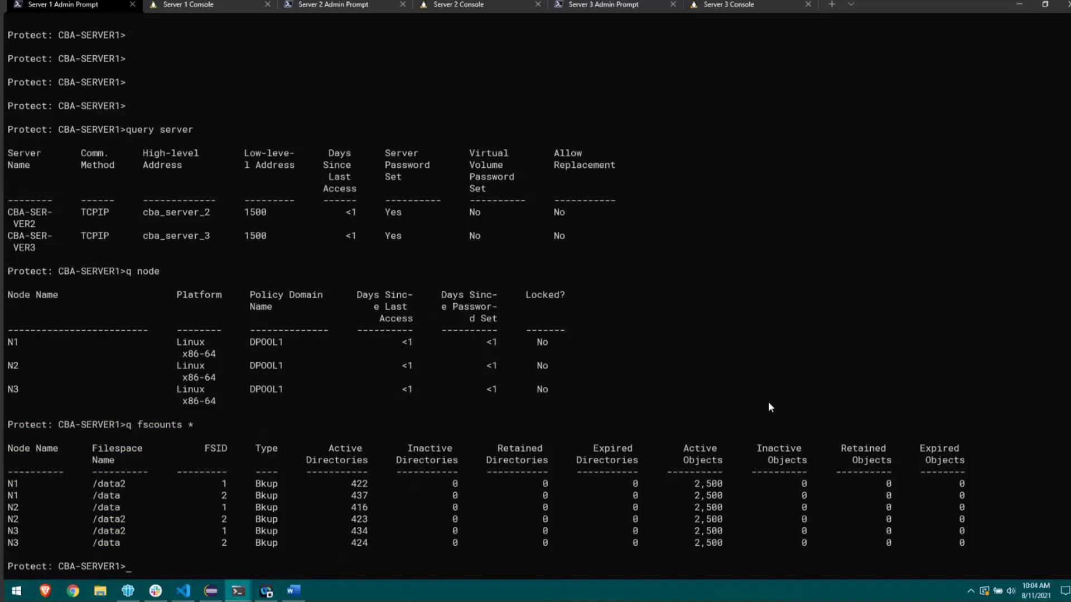
Define storage rule REPL-SERVER2 with target server CBA-SERVER2 and ACTIONTYPE=REPLICATE
type("DEFINE STGRULE REPL-SERVER2")
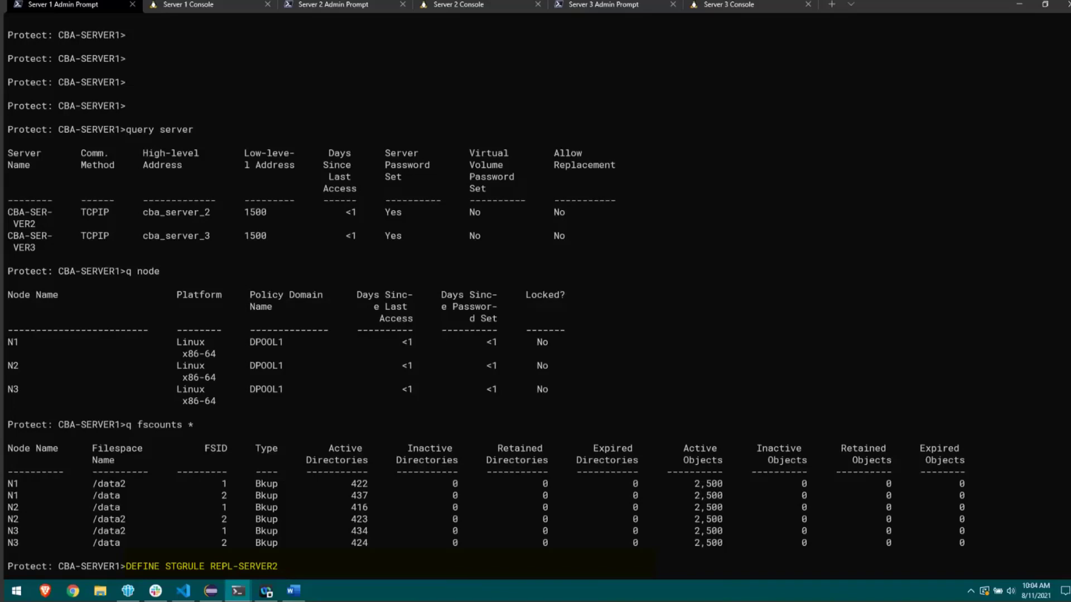
type("CBA-SERVER2 ACTIONTYPE=")
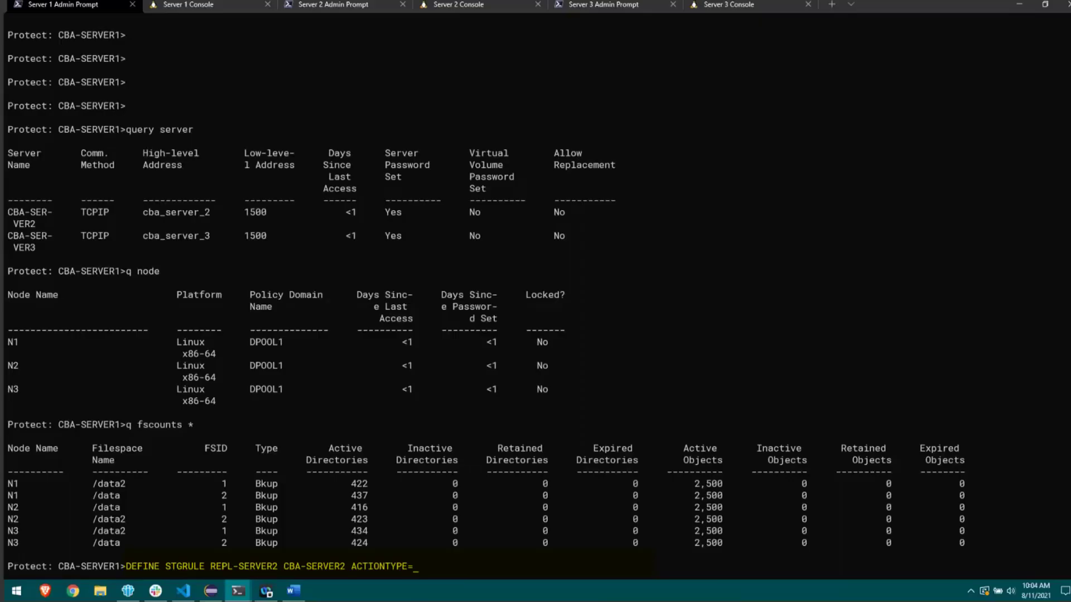
type("REPLICATE")
key("Return")
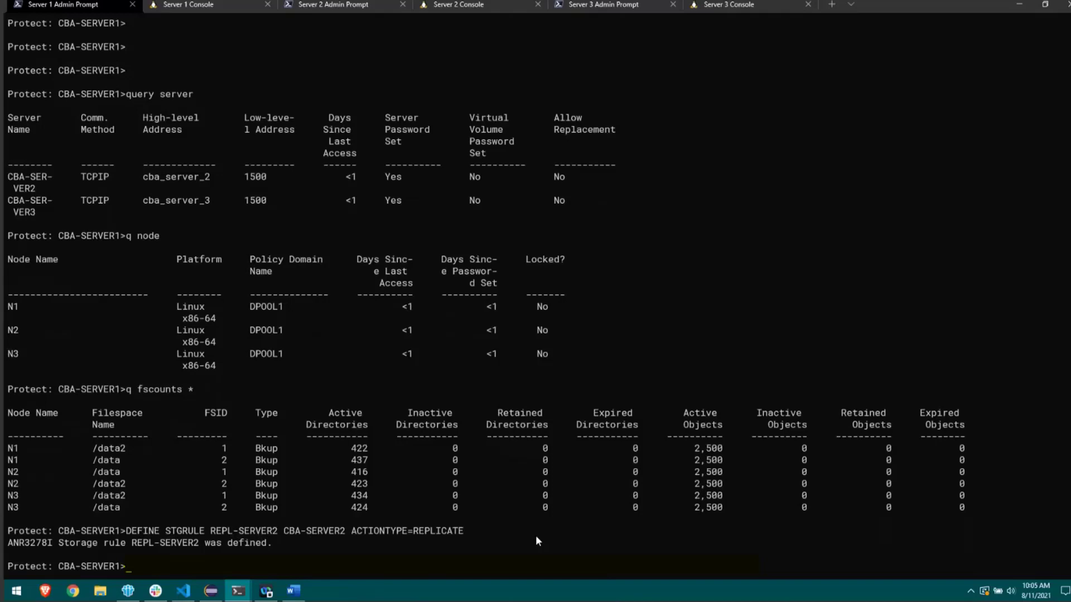
Define subrule REPL-SERVER2-SUB1 under storage rule REPL-SERVER2 for node N3 with ACTIONTYPE=NOREPL
type("DEFINE SUBRULE")
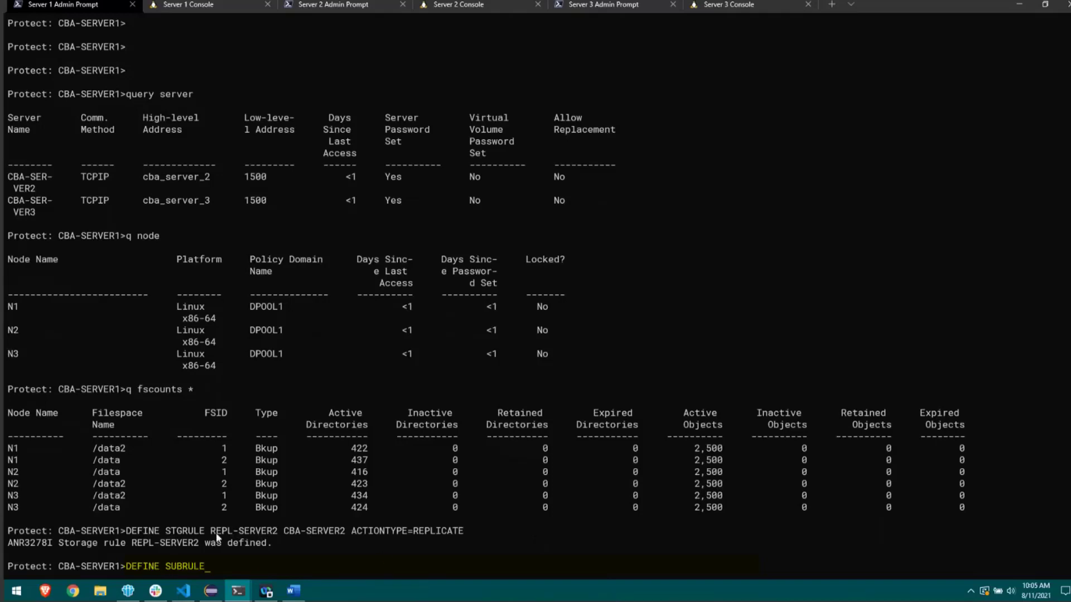
left_click_drag(212, 533, 278, 537)
key("ctrl+c")
right_click(279, 535)
right_click(329, 542)
right_click(454, 469)
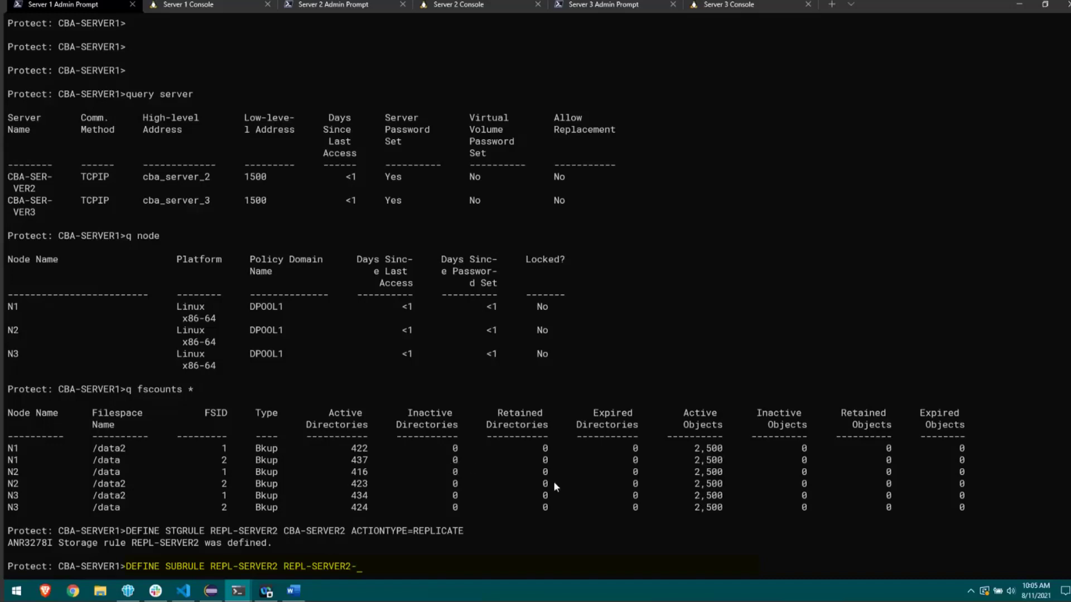
type("-SUB1")
type("N3")
type("ACTIONTYPE=NOREPL")
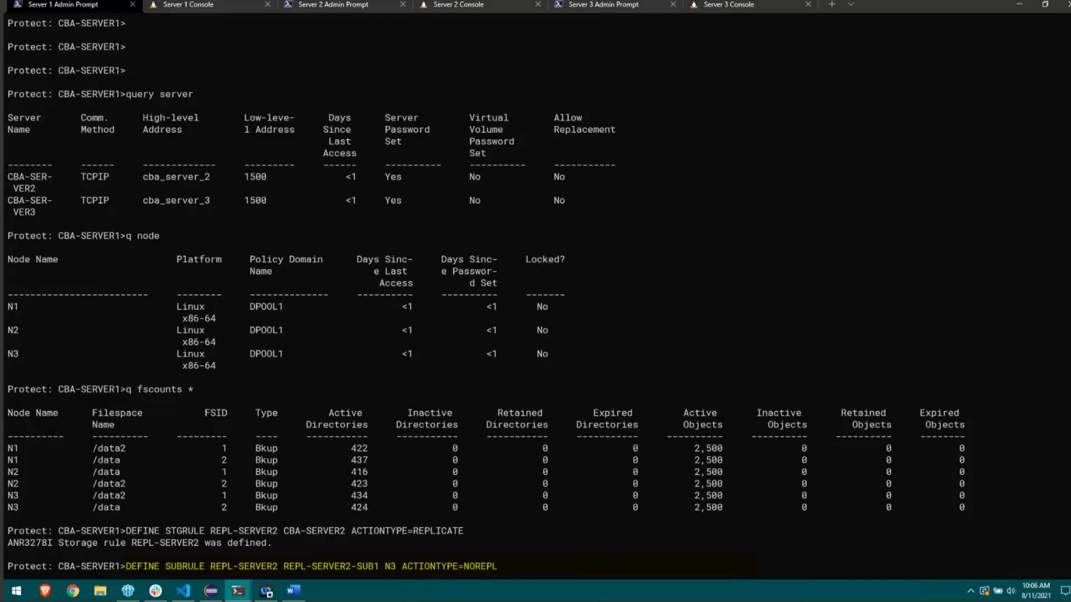
key("Return")
Query the detailed subrule listing for REPL-SERVER2 and the detailed storage rule settings using f=d
type("q subrule")
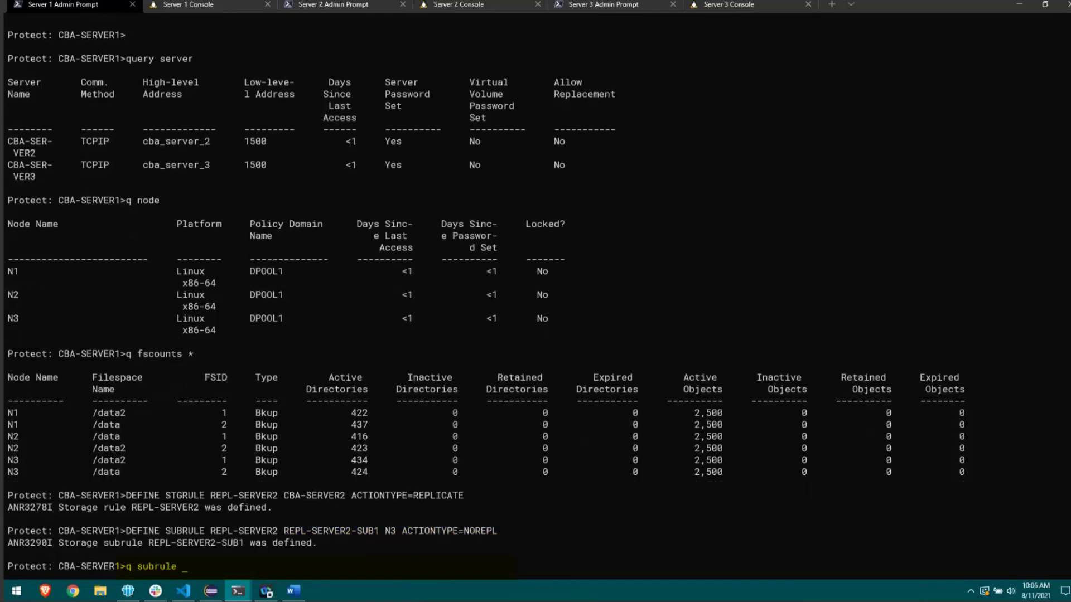
left_click_drag(211, 502, 277, 505)
right_click(275, 506)
type("f=d")
key("Return")
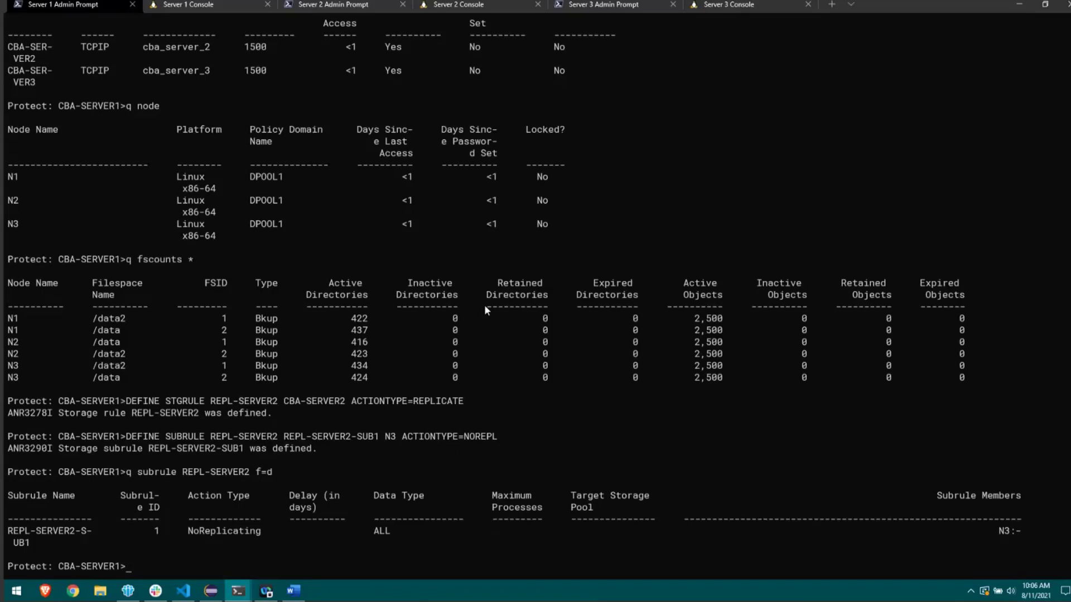
type("q stgrule f=d")
key("Return")
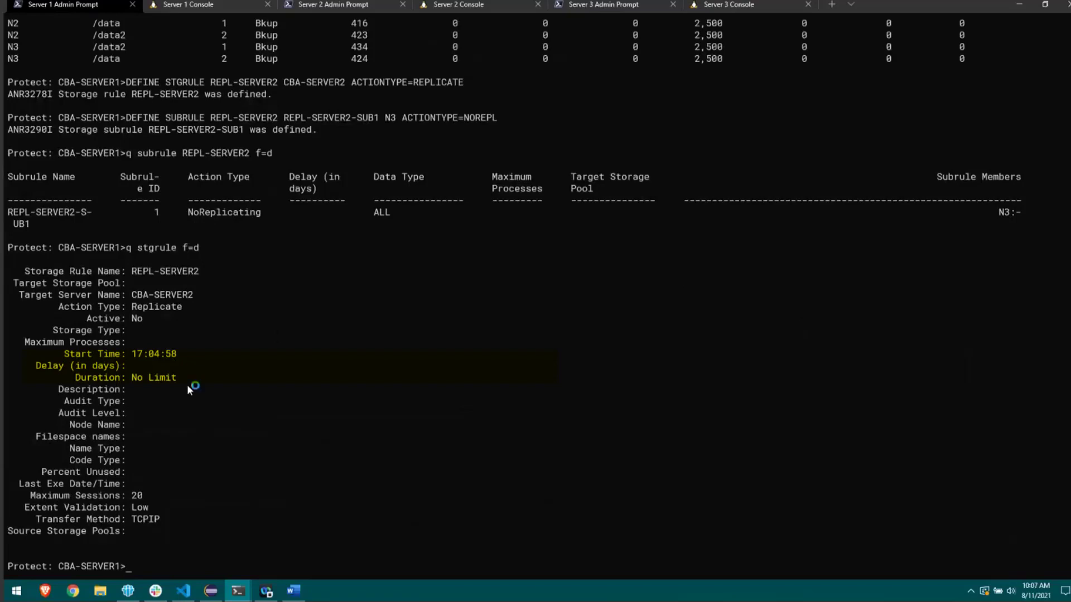
Start the storage rule REPL-SERVER2 on CBA-SERVER1
type("start stgrule")
left_click_drag(131, 271, 199, 271)
key("ctrl+c")
key("ctrl+v")
key("Return")
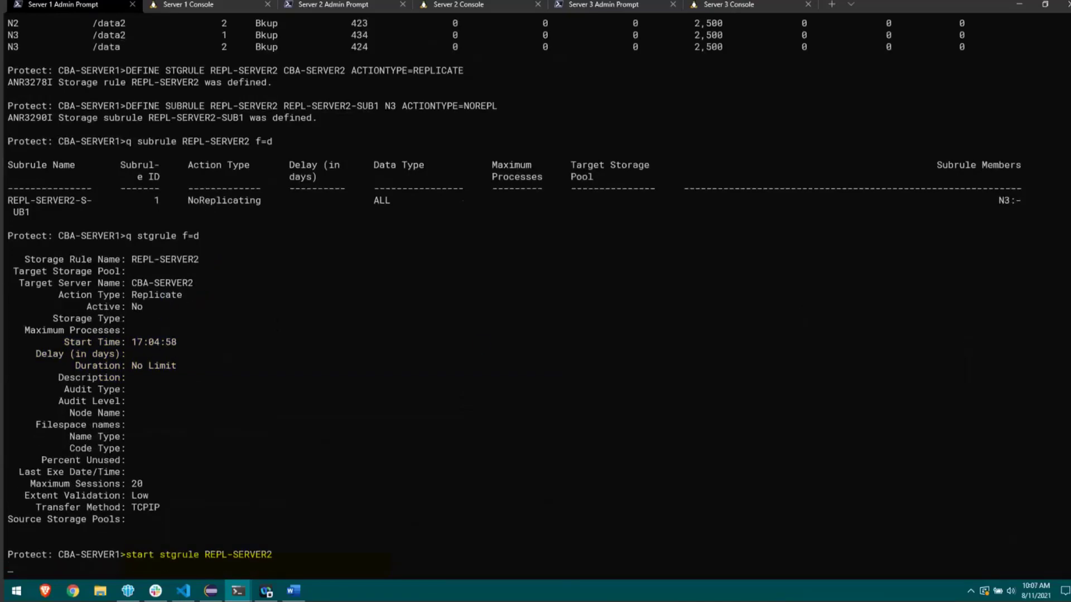
Monitor the REPL-SERVER2 replication by repeating the q pr process query until the process ends
type("q pr")
key("Return")
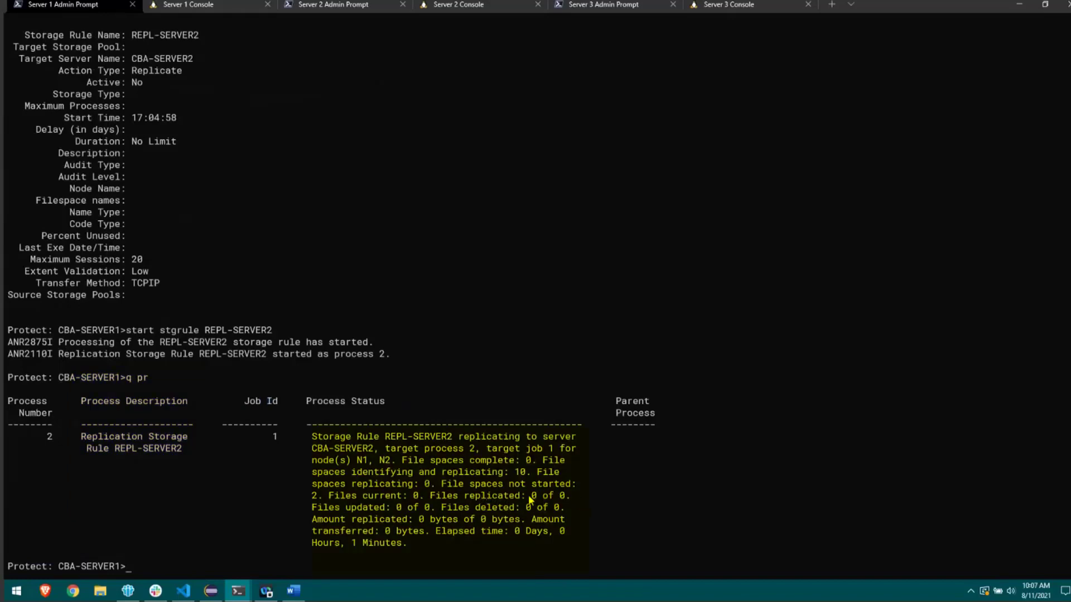
type("q pr")
key("Return")
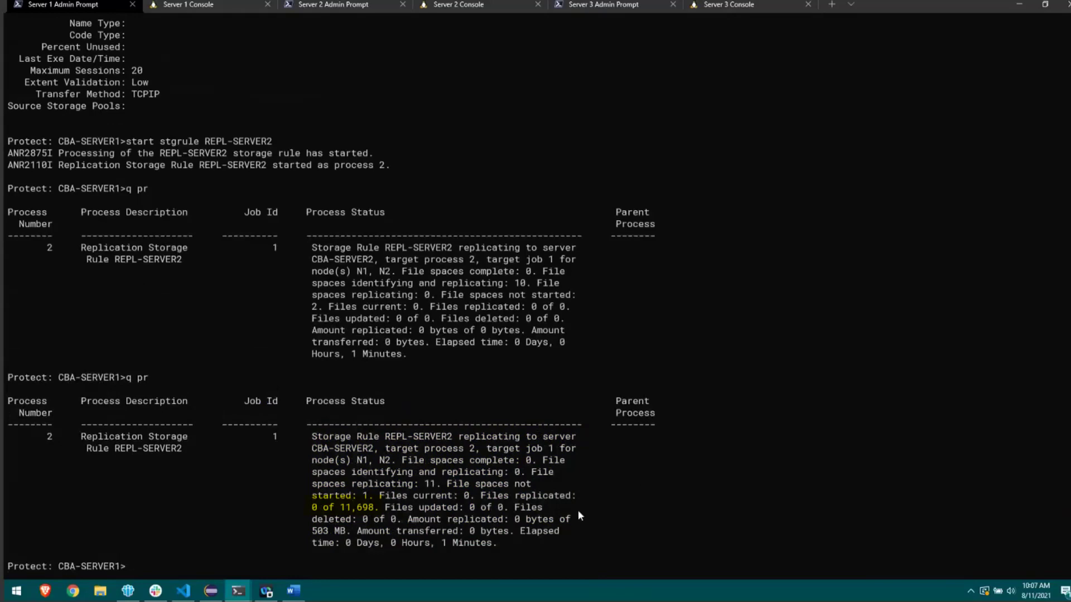
type("q pr")
key("Return")
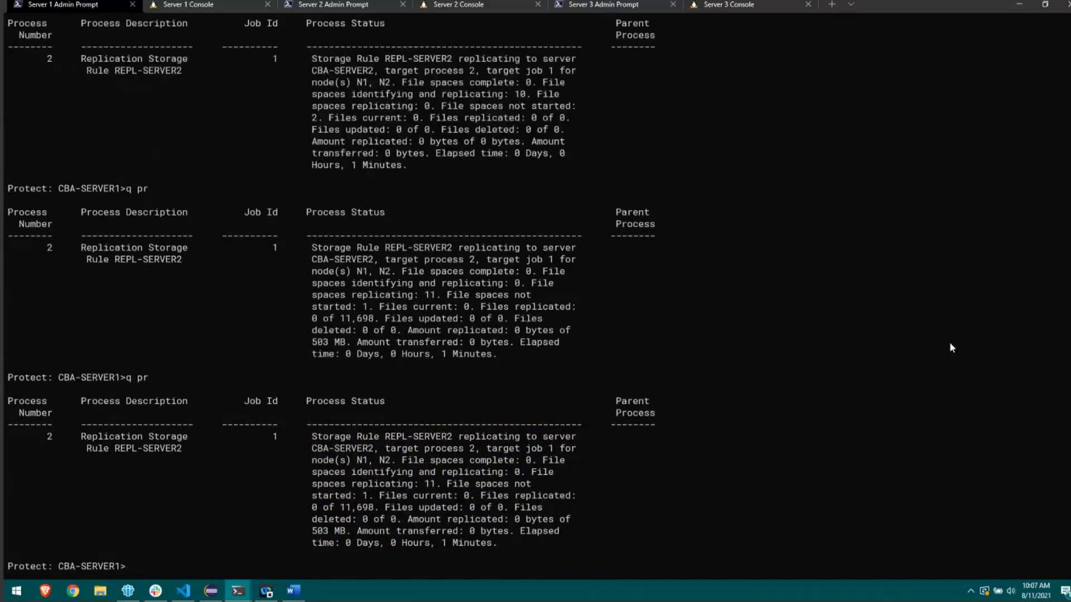
key("Up")
key("Return")
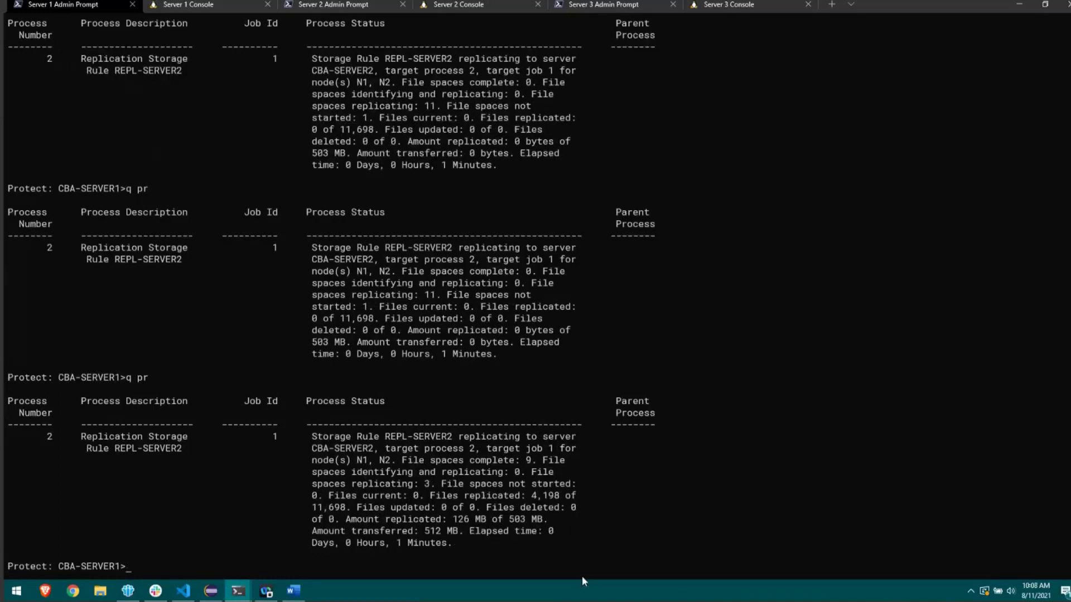
key("Up")
key("Return")
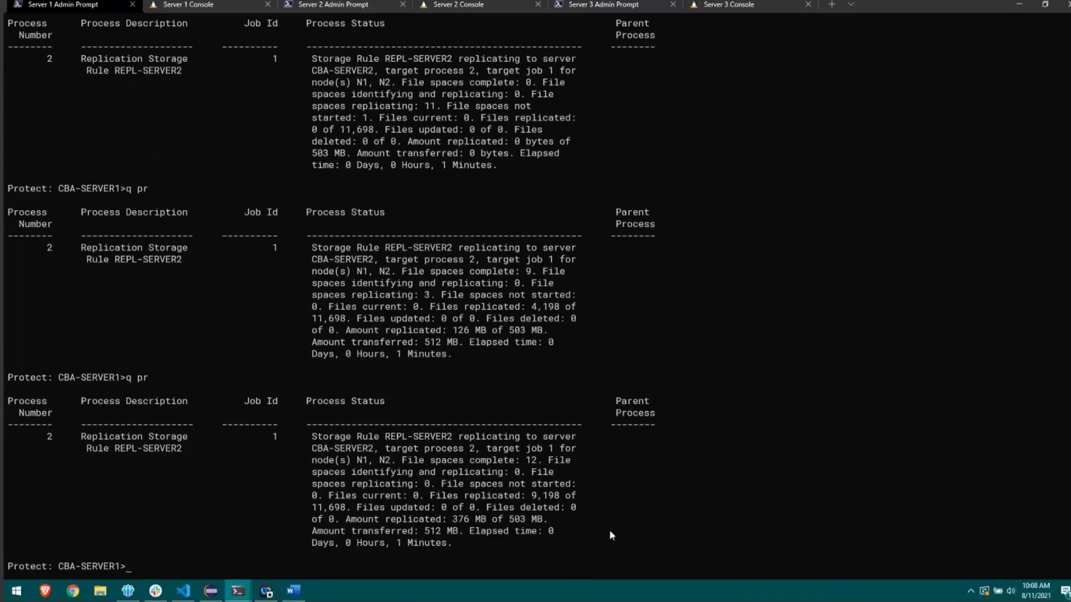
key("Up")
key("Return")
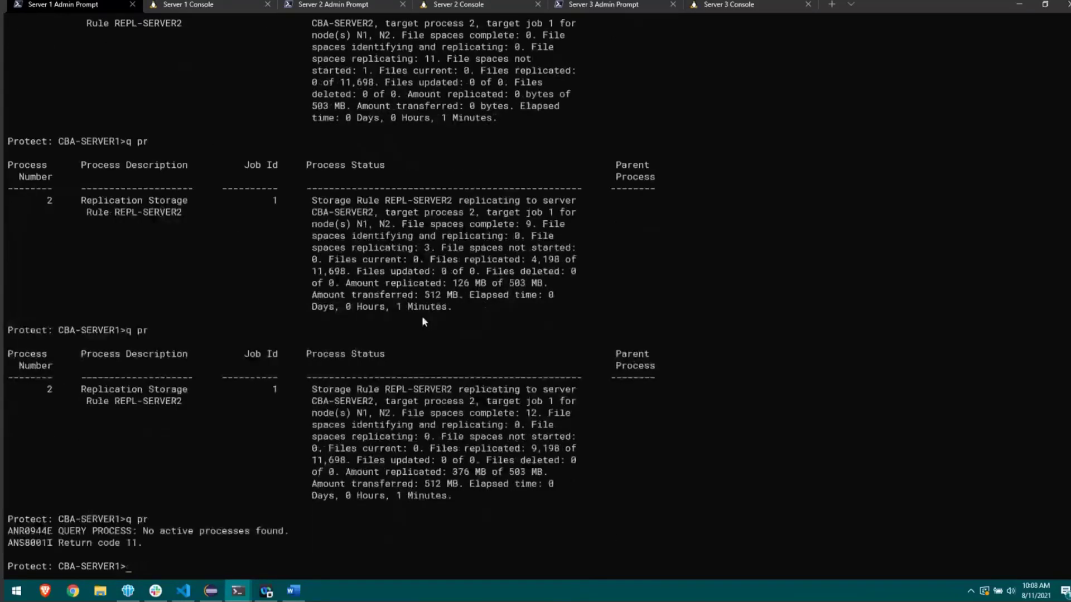
Examine the replication completion message for nodes N1 and N2 in the Server 1 console log
left_click(201, 9)
scroll(219, 265, "up", 5)
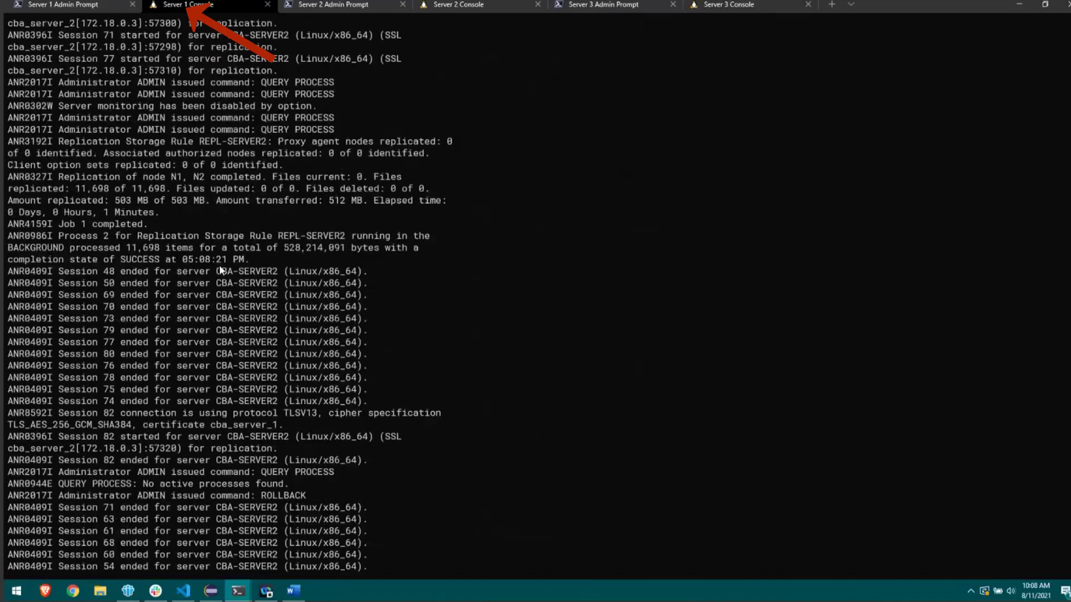
scroll(286, 311, "up", 2)
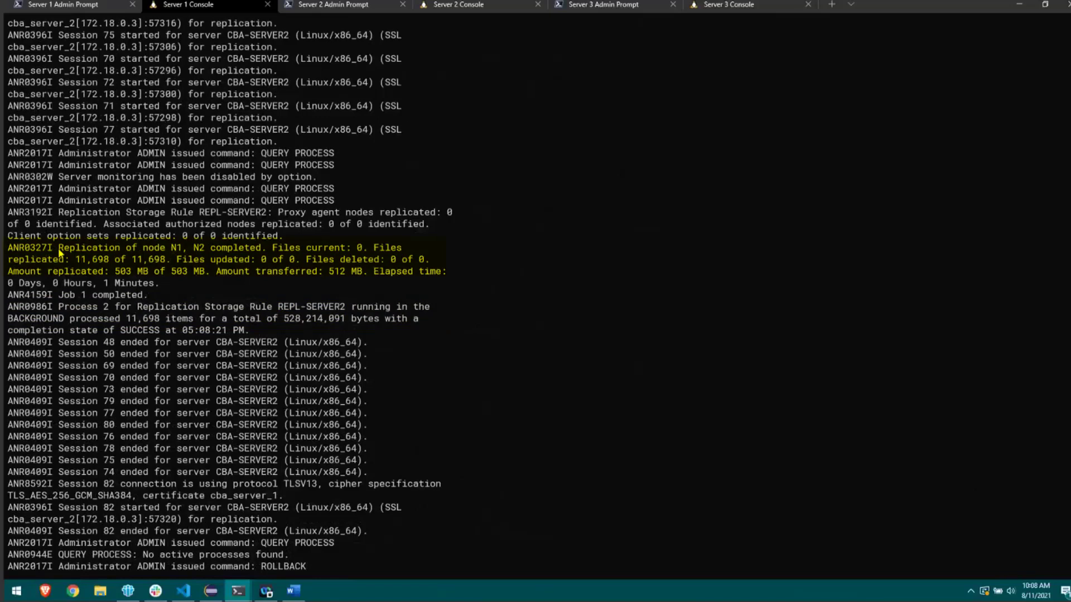
left_click_drag(59, 251, 238, 252)
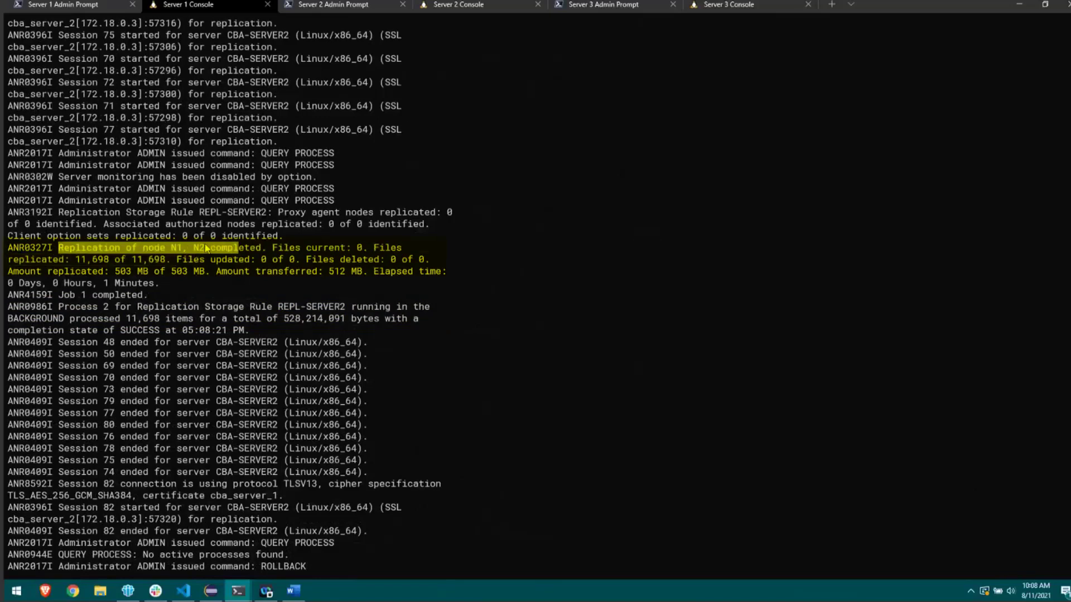
left_click(240, 296)
Query the file space counts for all nodes at the Server 2 admin prompt with q fscounts *
key("ctrl+Tab")
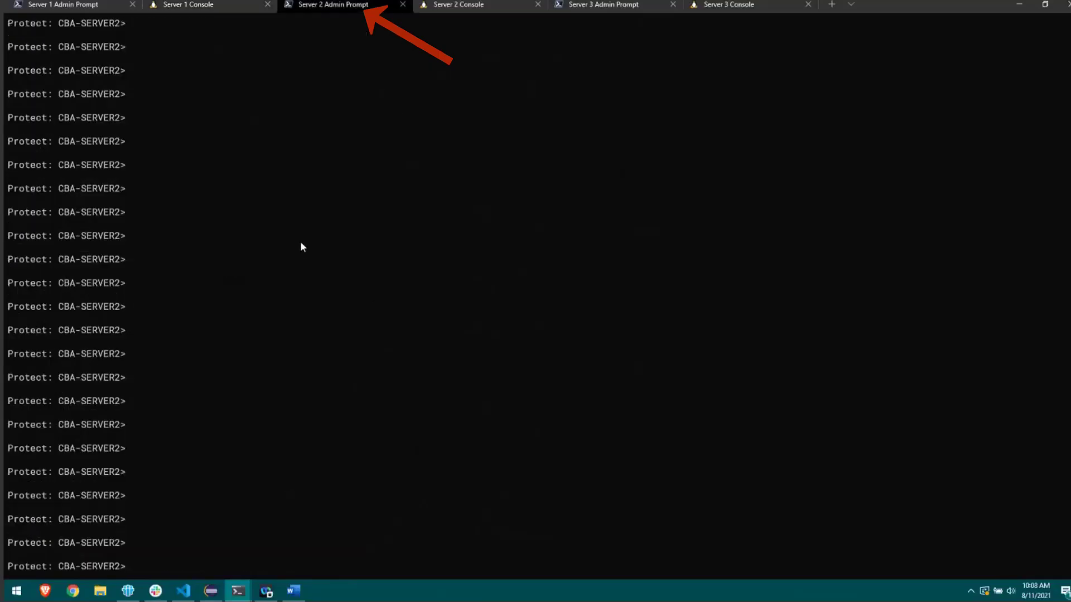
type("q fscounts *")
key("Return")
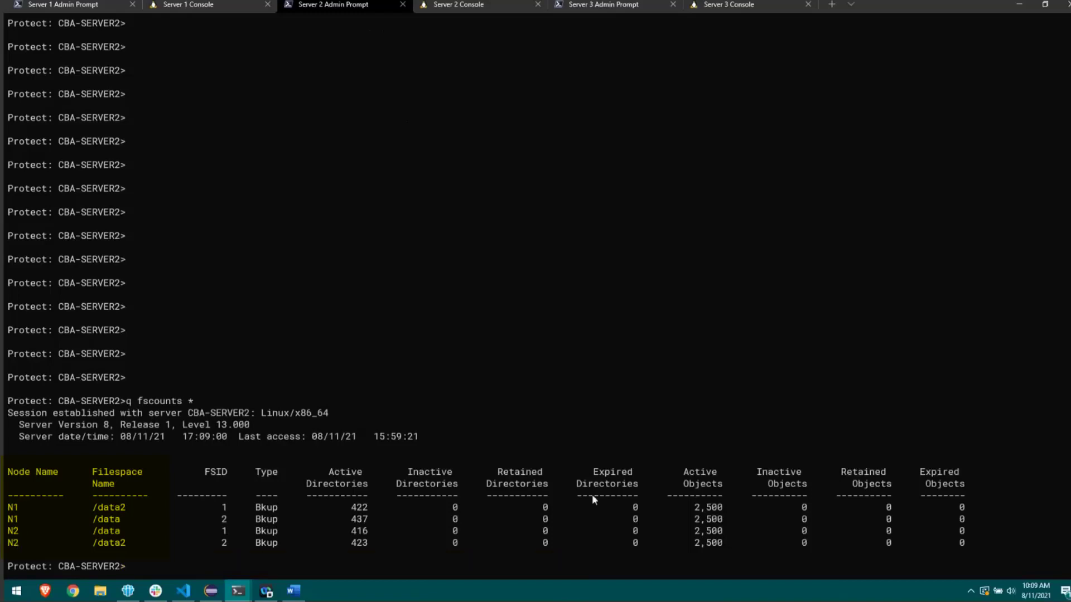
At the Server 1 admin prompt, define storage rule REPL-SERVER3 targeting CBA-SERVER3 with ACTIONTYPE=NOREPL and start it
key("alt+Tab")
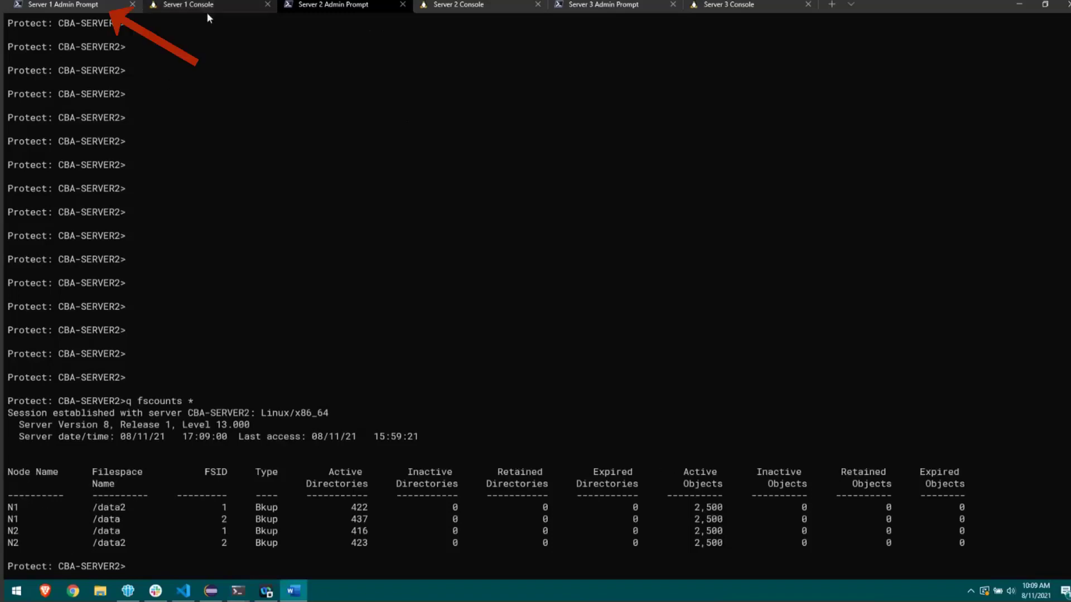
left_click(58, 4)
left_click(58, 4)
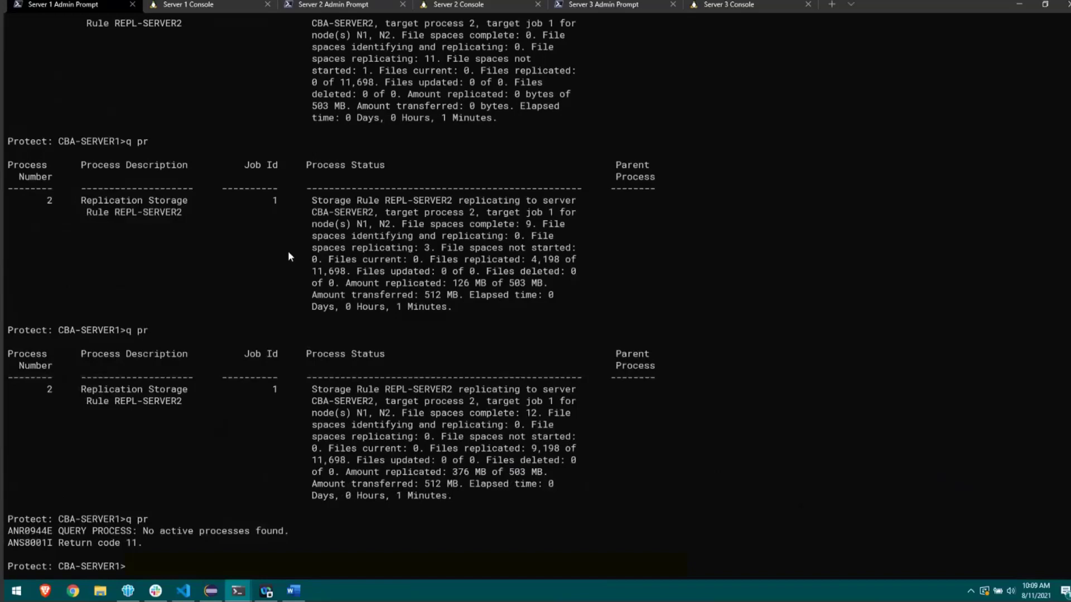
type("DEFINE STGRULE REPL-SERVER3 ")
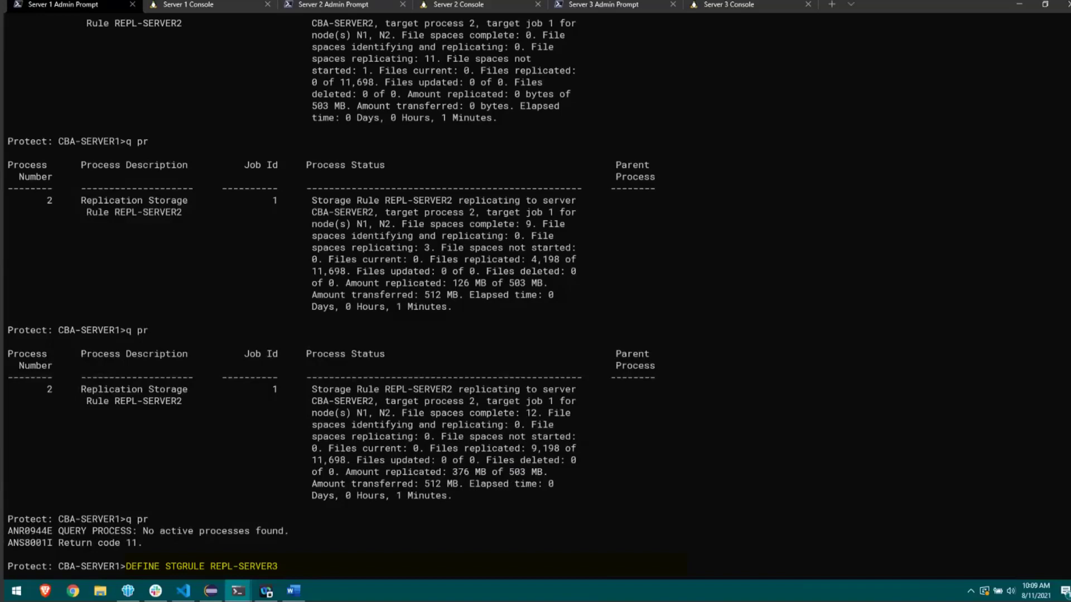
type("CBA-SERVER3 ACTIONTYPE=NOREPL")
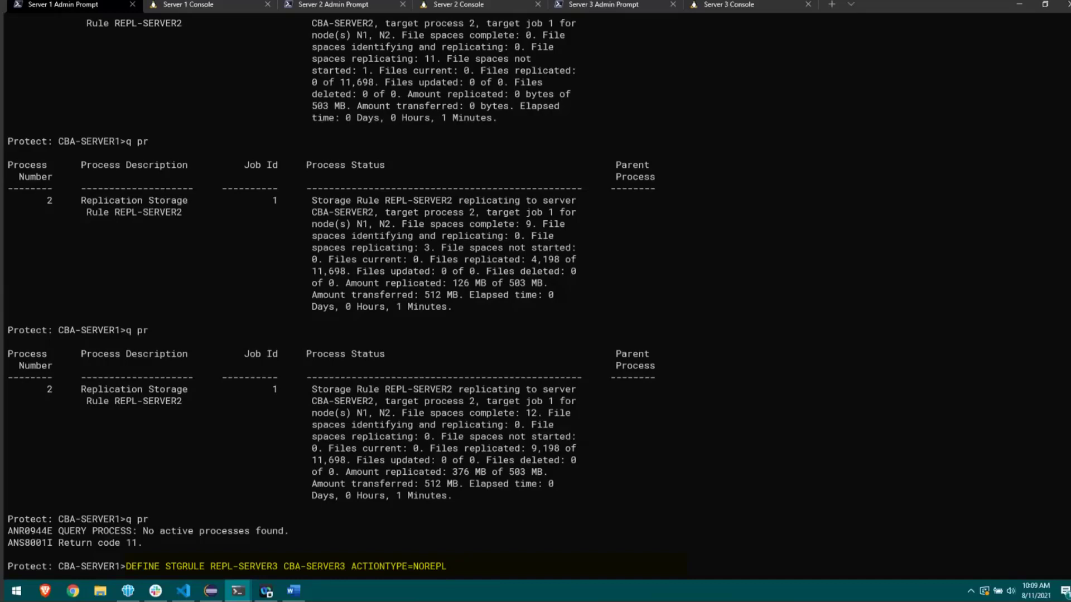
key("Return")
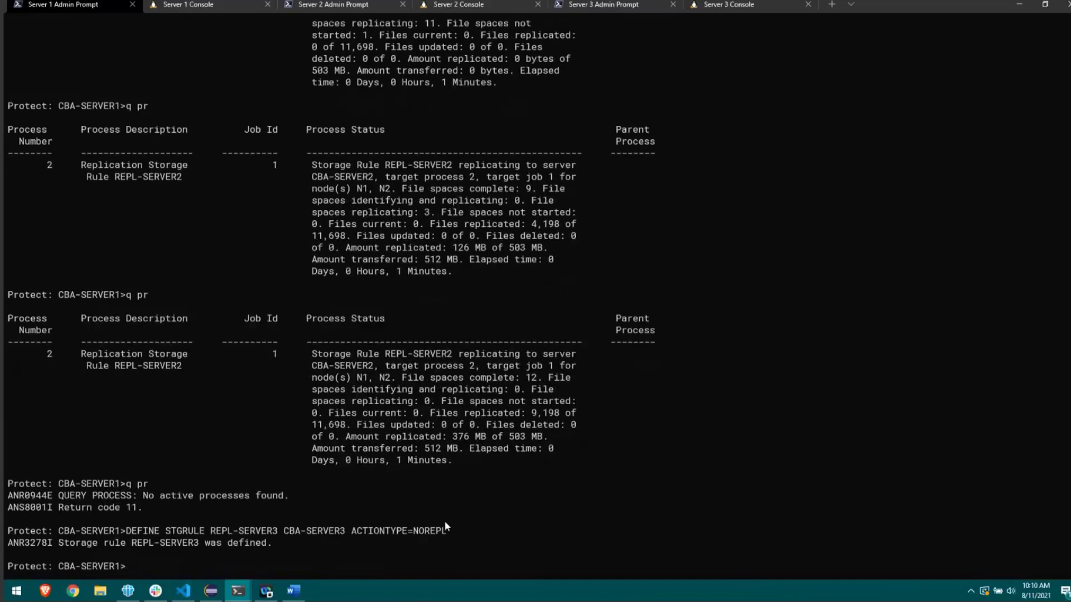
type("START STGRULE REPL-SERVER3")
key("Return")
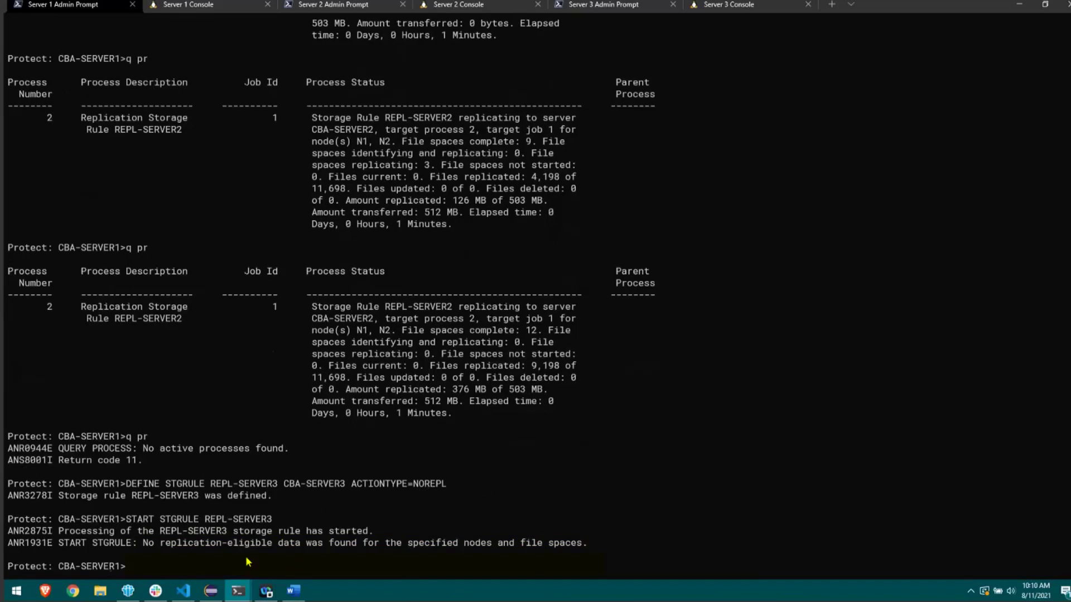
Define subrule REPL-SERVER3-SUB1 under storage rule REPL-SERVER3 for node N3 with ACTIONTYPE=REPL
type("DEFINE SUBRULE")
left_click_drag(211, 483, 275, 486)
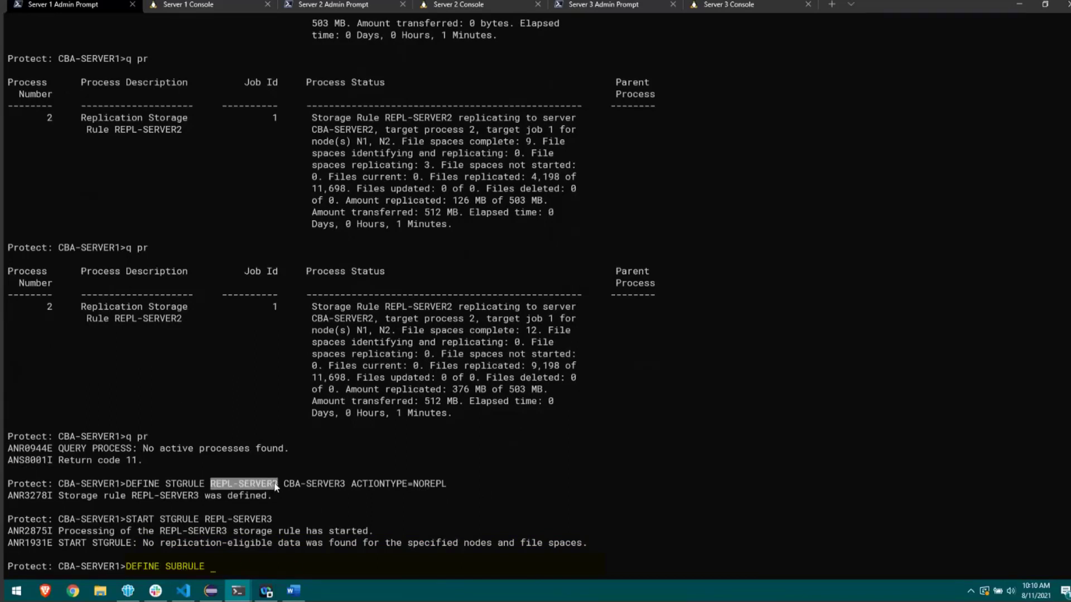
right_click(276, 486)
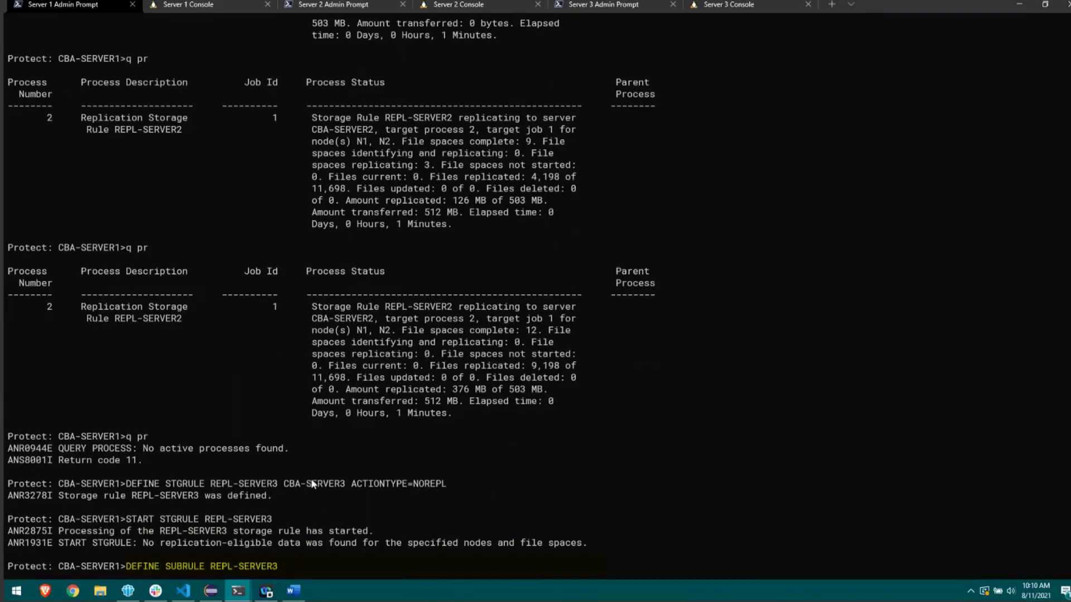
right_click(339, 512)
type("-SUB1")
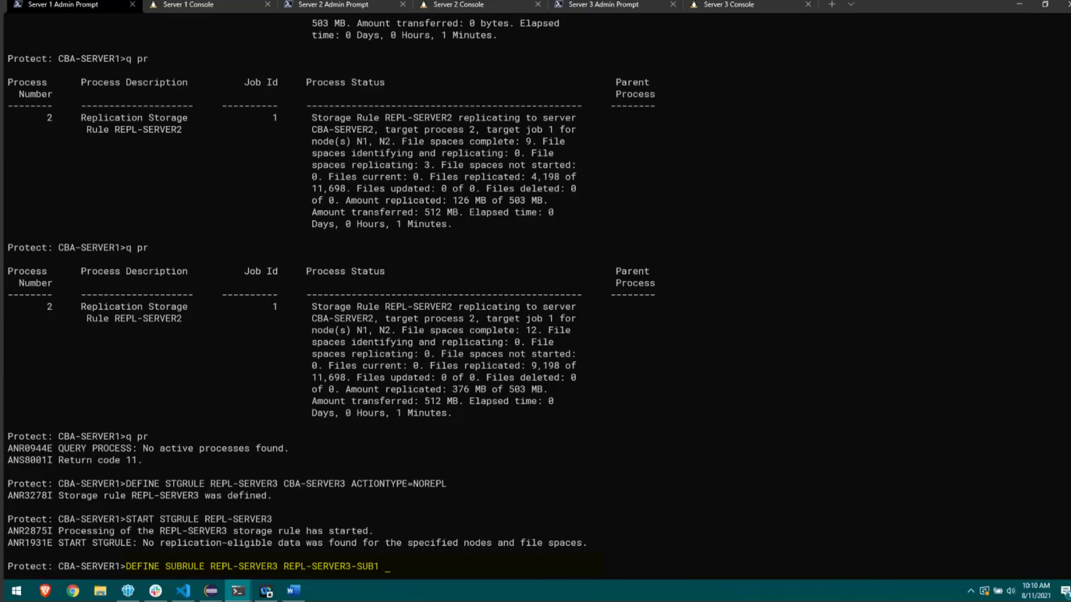
type(" N3 ACTIONTYPE=REPL")
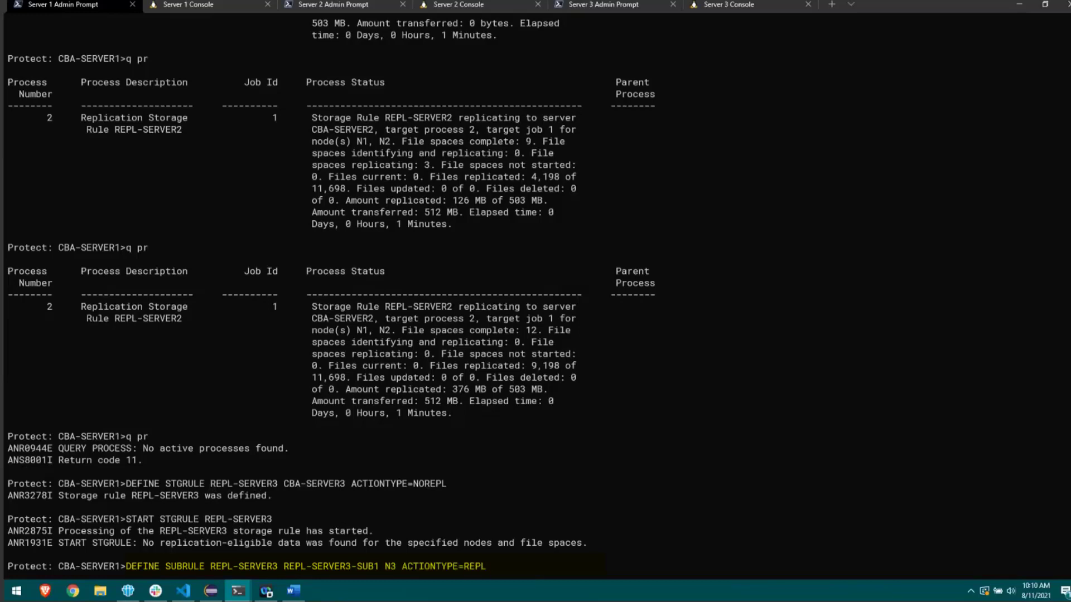
key("Return")
Query the REPL-SERVER3 subrules in detailed format, and query the file space counts for all nodes with q fscounts *
type("q s")
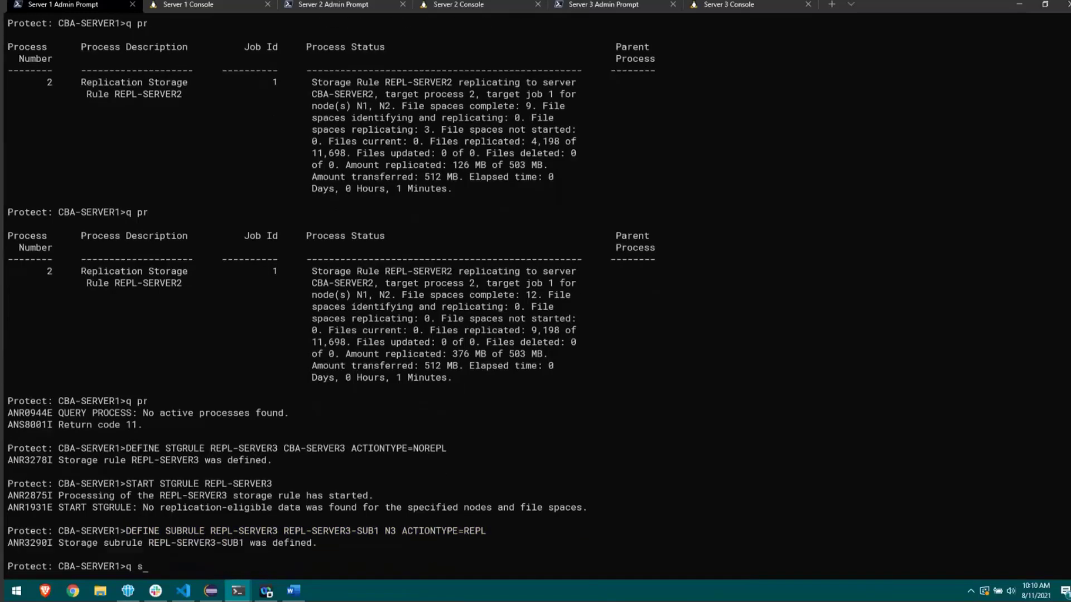
type("ubrule REPL-SERVER3 f=d")
key("Return")
key("Up")
key("Left")
key("Left")
key("Left")
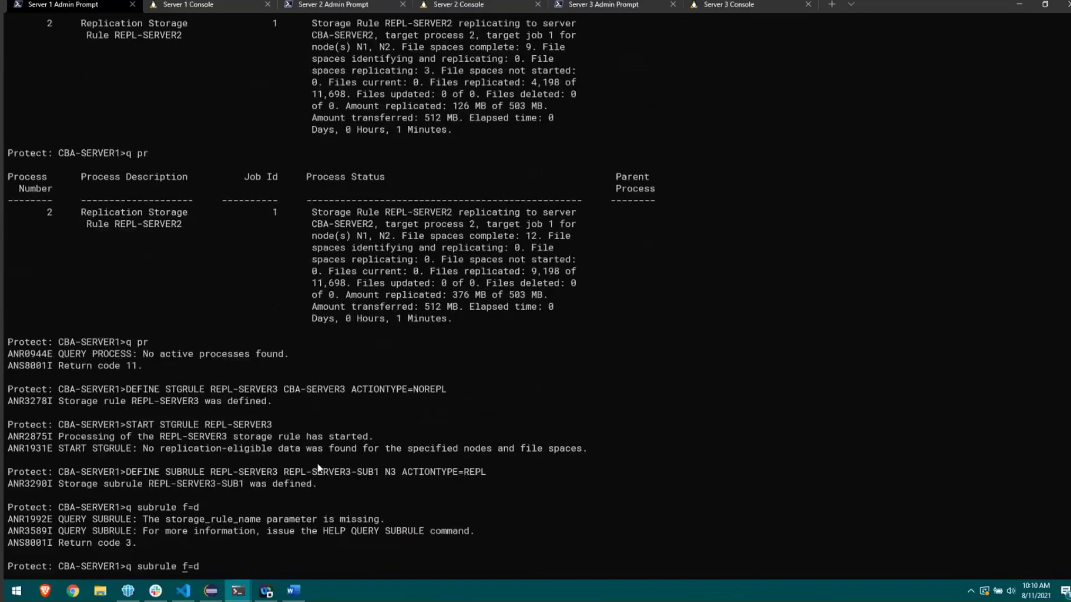
type("REPL-SERVER3")
key("Return")
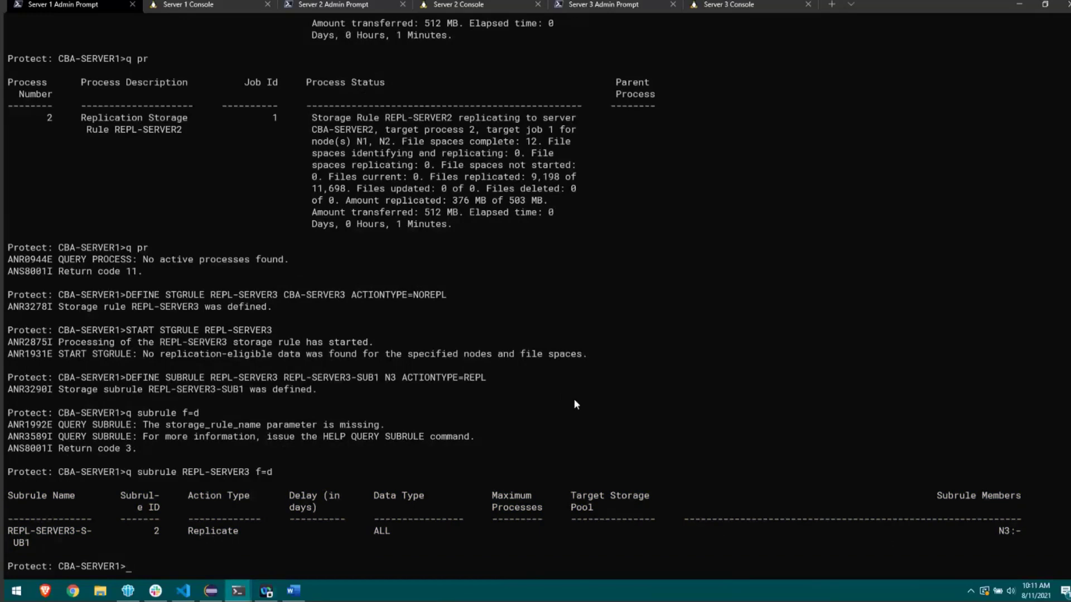
type("q fscounts *")
key("Return")
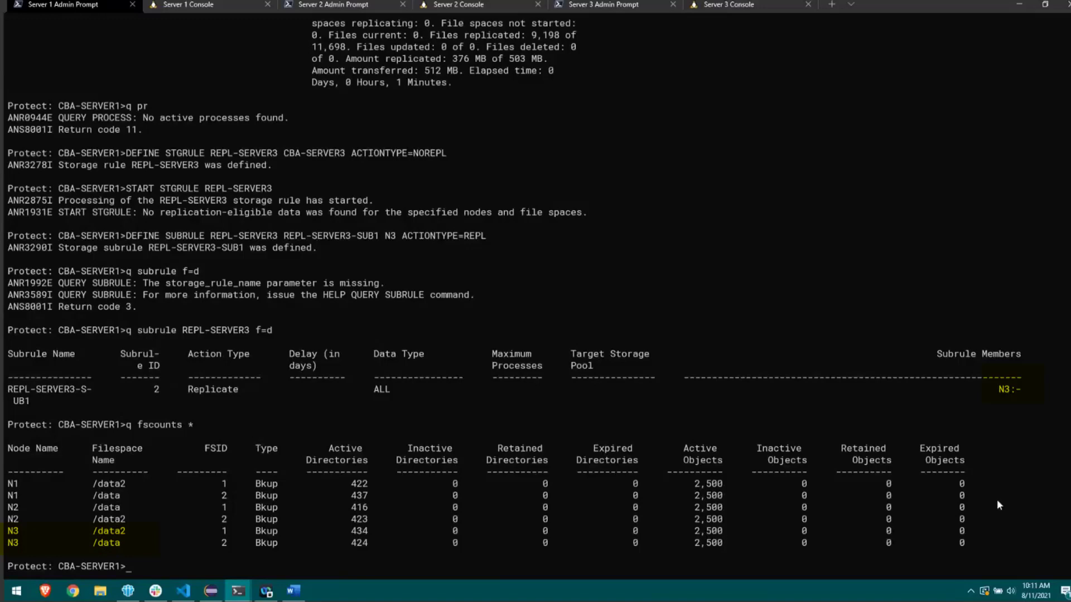
Define subrule REPL-SERVER3-SUB2 under REPL-SERVER3 for node N1 with ACTIONTYPE=REPL and FILESPACE=/data2
type("DEFINE SUBRULE")
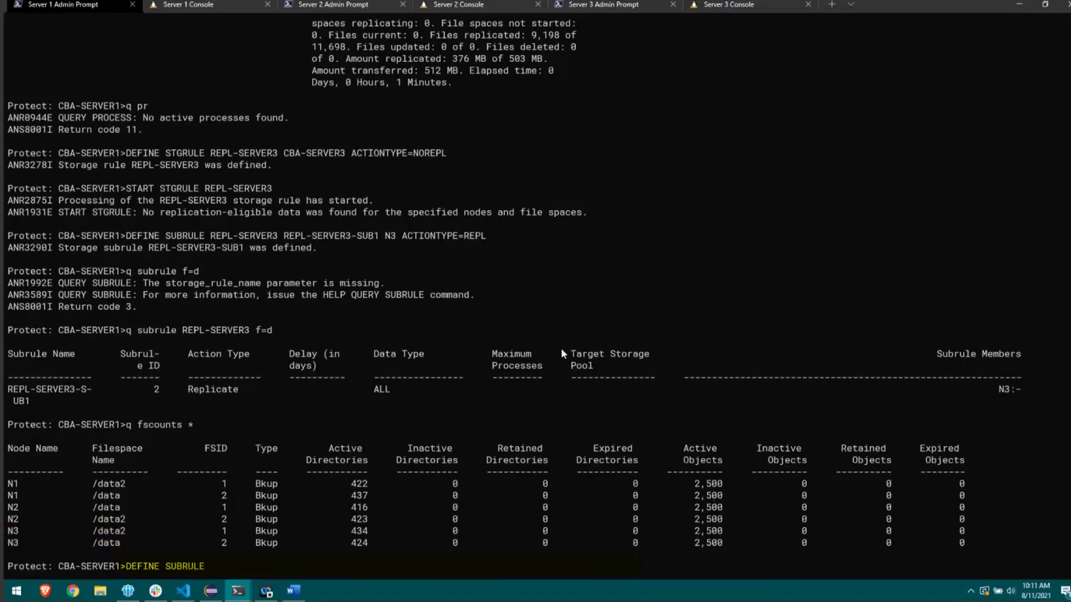
right_click(190, 331)
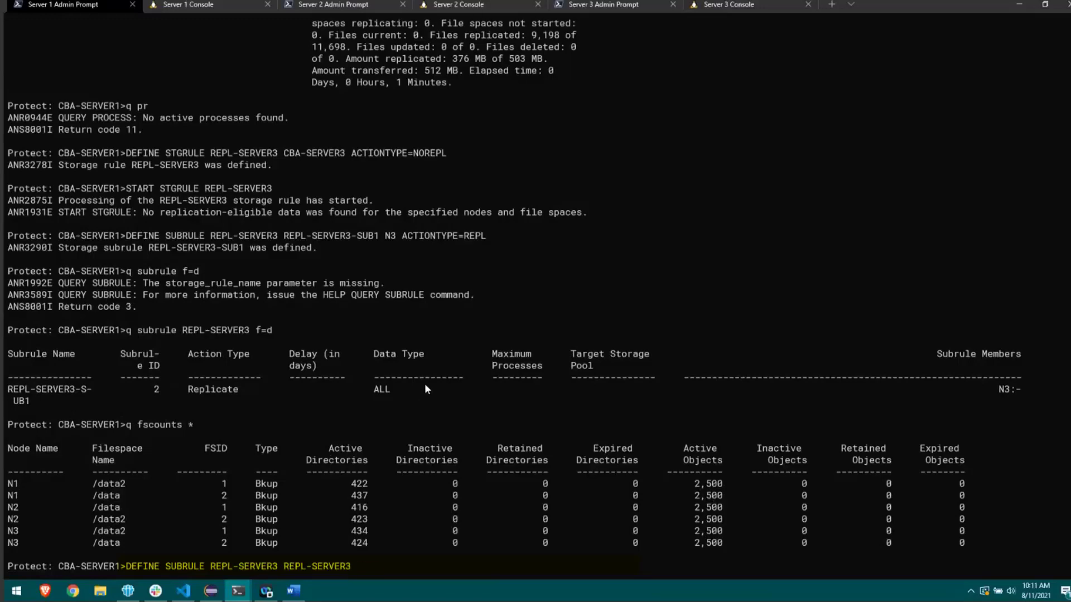
type("-SUB2 N1 ACTIONTYPE=REPL")
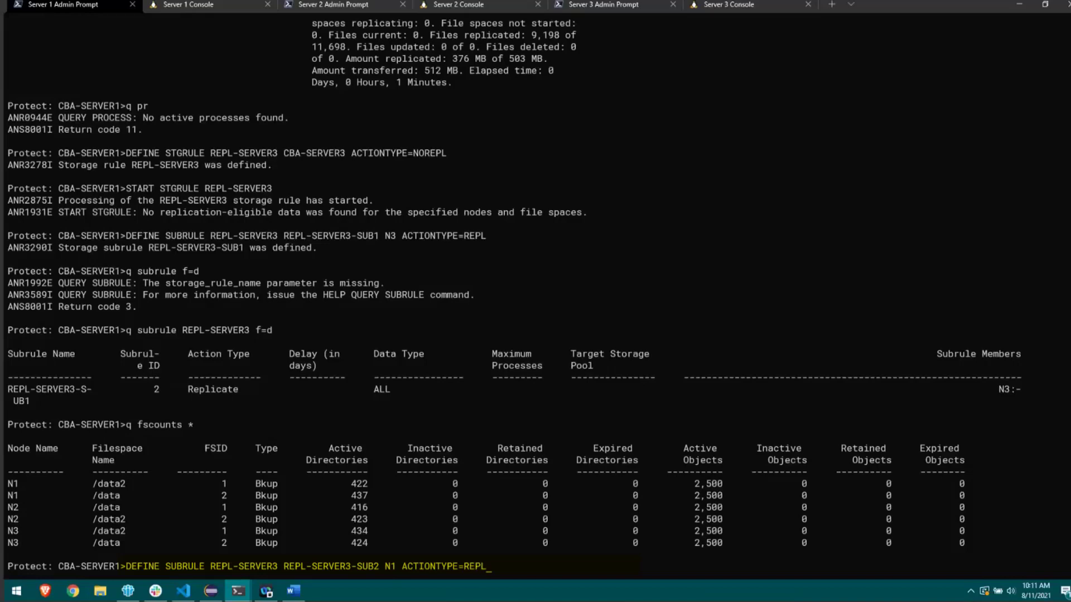
type(" FILESPACE=/data2")
key("Return")
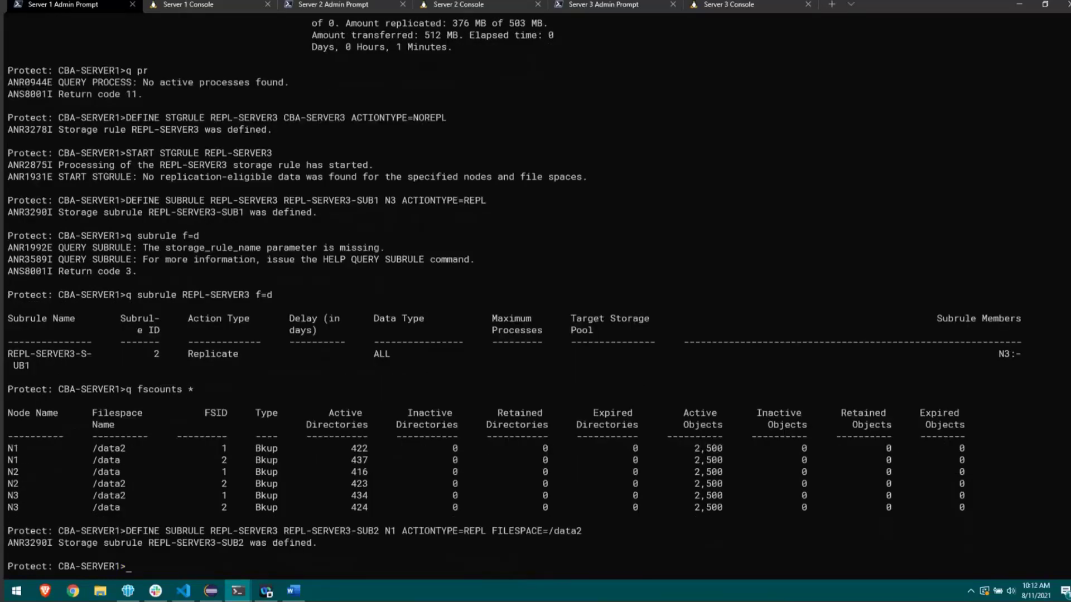
Define subrule REPL-SERVER3-SUB3 under REPL-SERVER3 for node N2 with ACTIONTYPE=REPL and FILESPACE=/data2
key("Up")
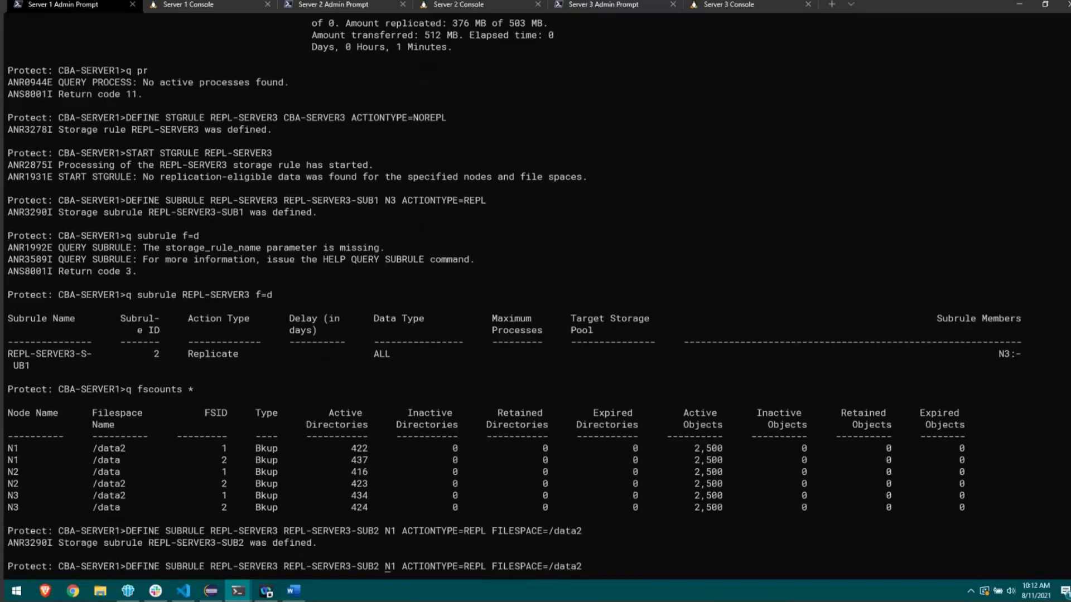
key("Right")
key("Right")
key("BackSpace")
type("2")
key("Left")
key("Left")
key("Left")
key("BackSpace")
type("3")
key("Return")
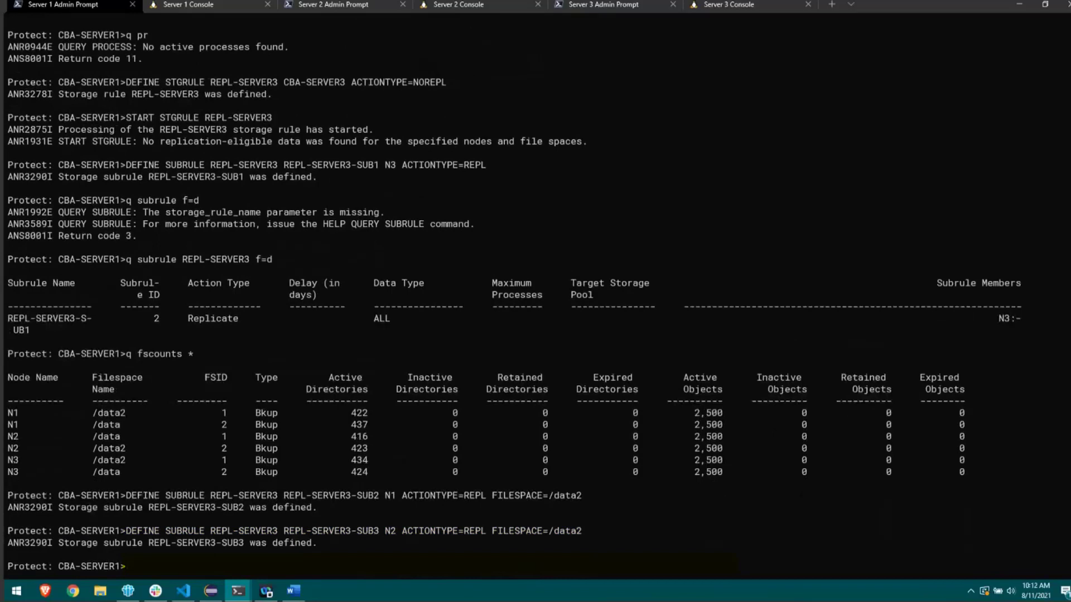
List all subrules of REPL-SERVER3 in detailed format with q subrule and f=d
type("q subrule")
left_click_drag(212, 535, 254, 534)
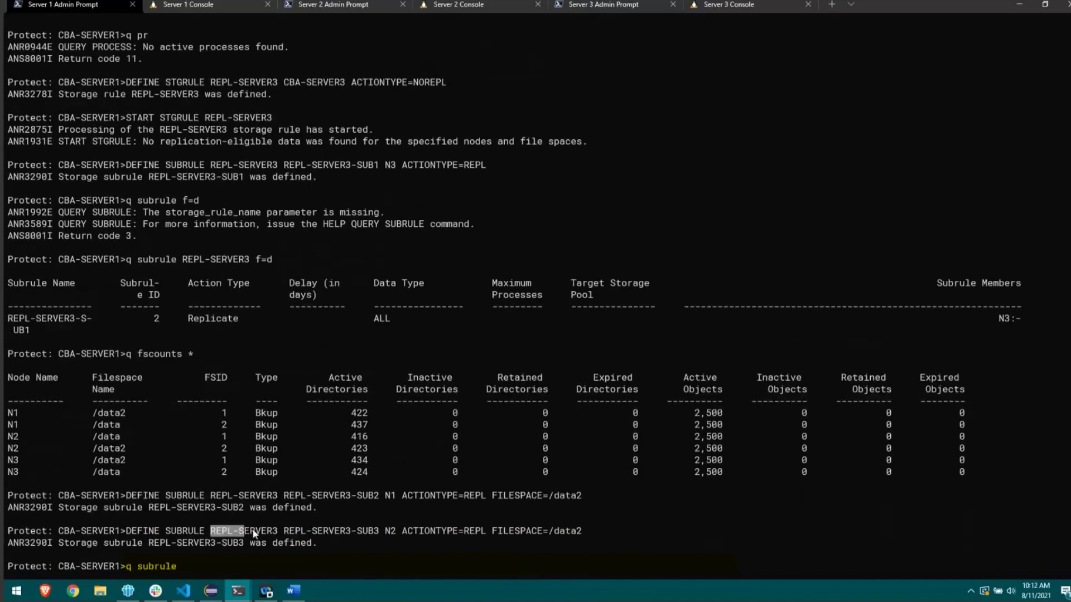
key("ctrl+c")
key("ctrl+v")
type("f=d")
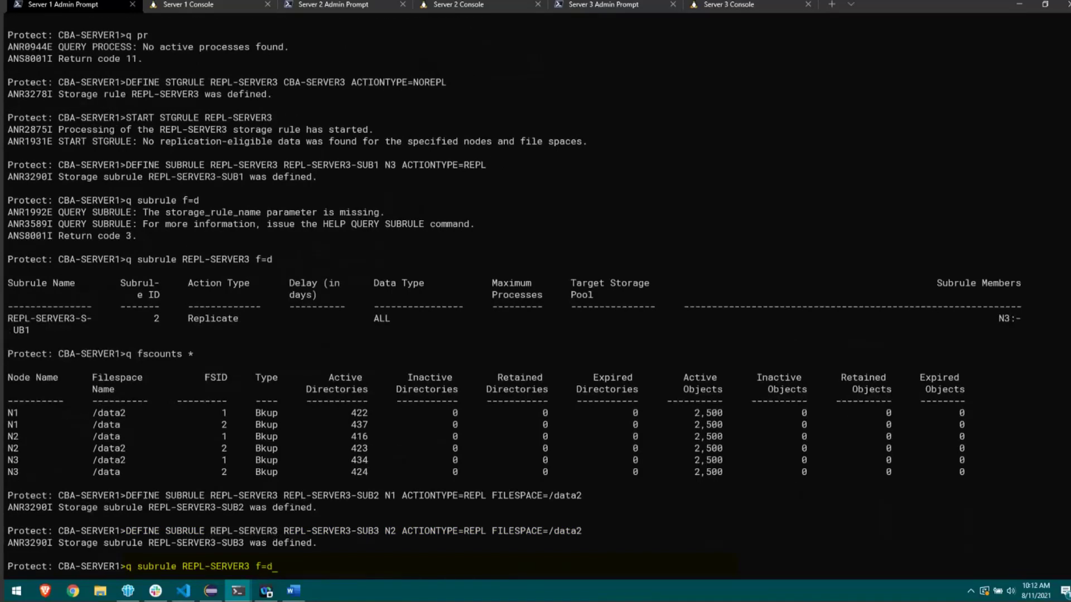
key("Return")
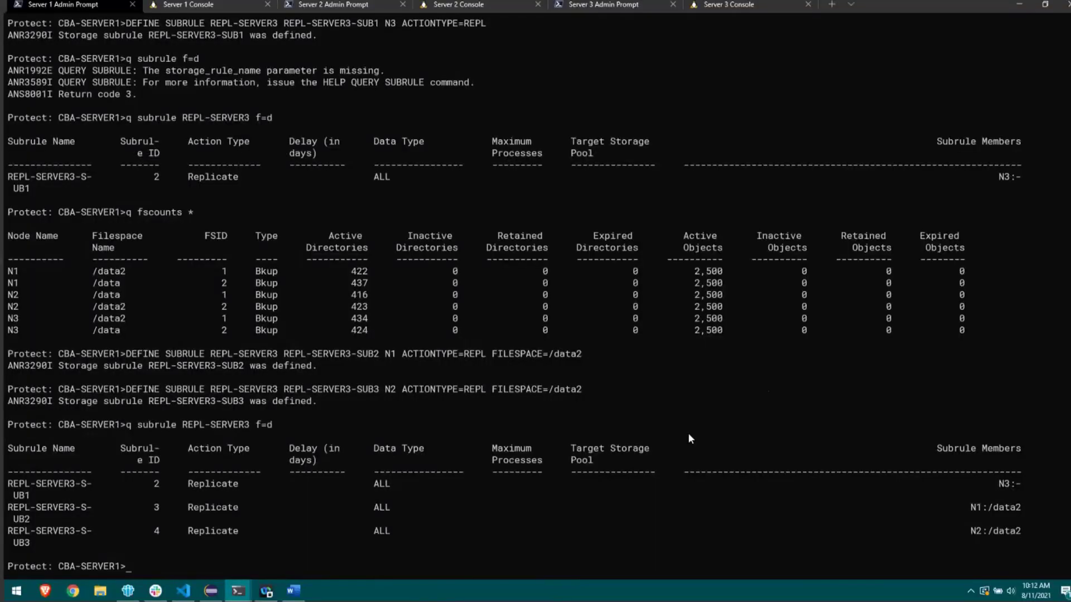
Start the storage rule REPL-SERVER3
type("start stgrule")
left_click_drag(212, 391, 283, 398)
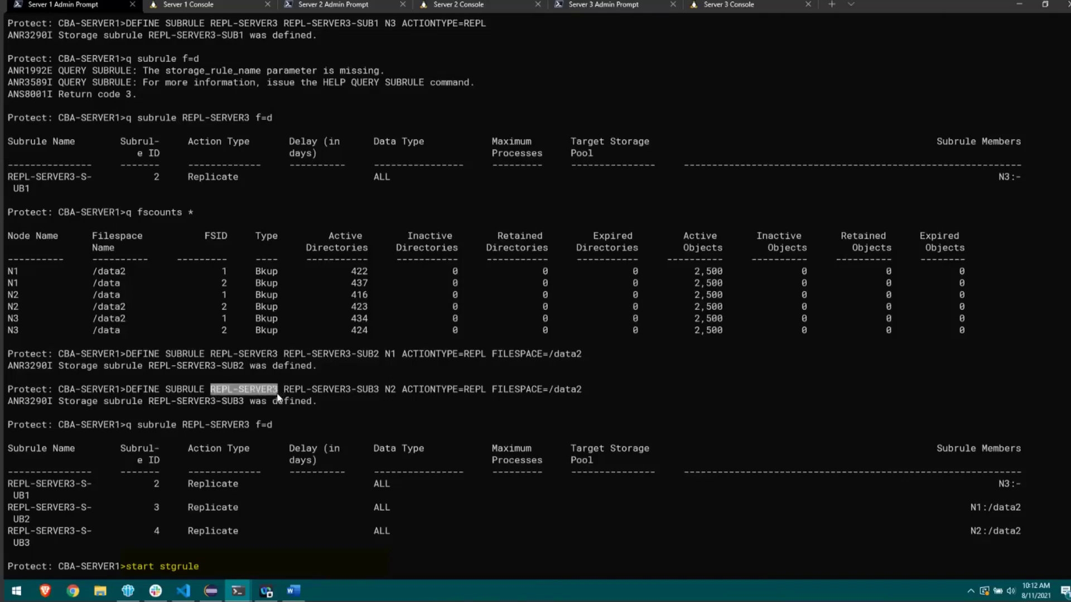
right_click(344, 430)
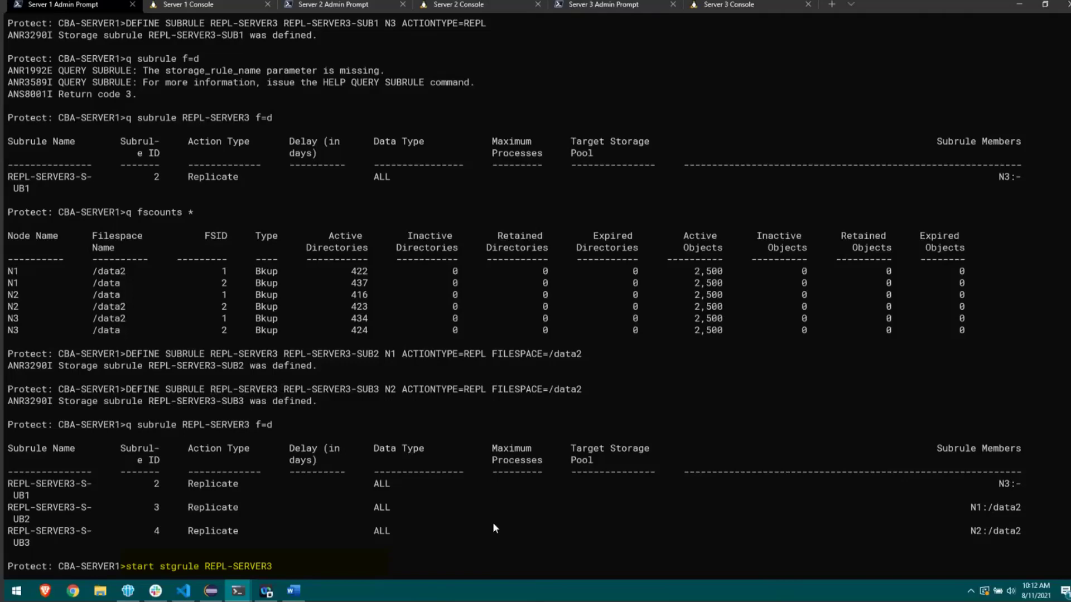
key("Return")
Monitor the REPL-SERVER3 replication with repeated q pr queries until it ends, and examine its completion message in the Server 1 console log
type("q pr")
key("Return")
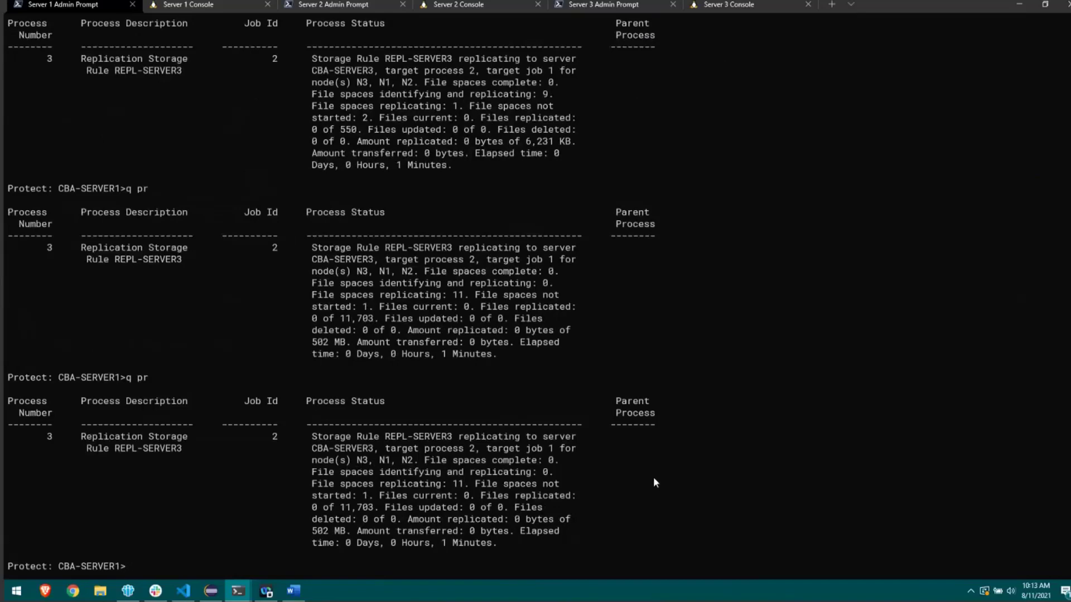
type("q pr")
key("Return")
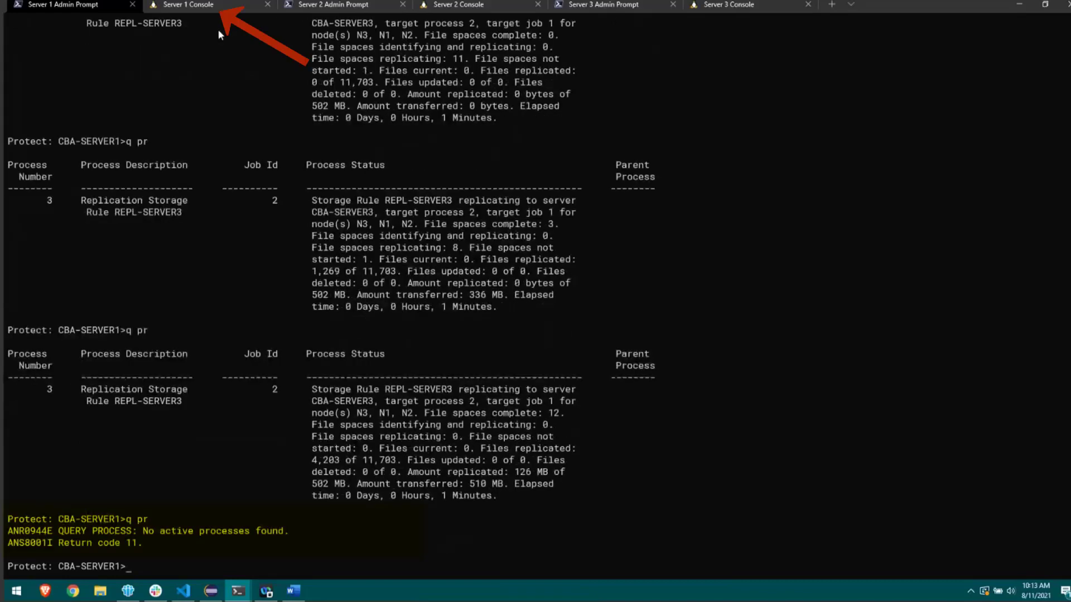
key("ctrl+Tab")
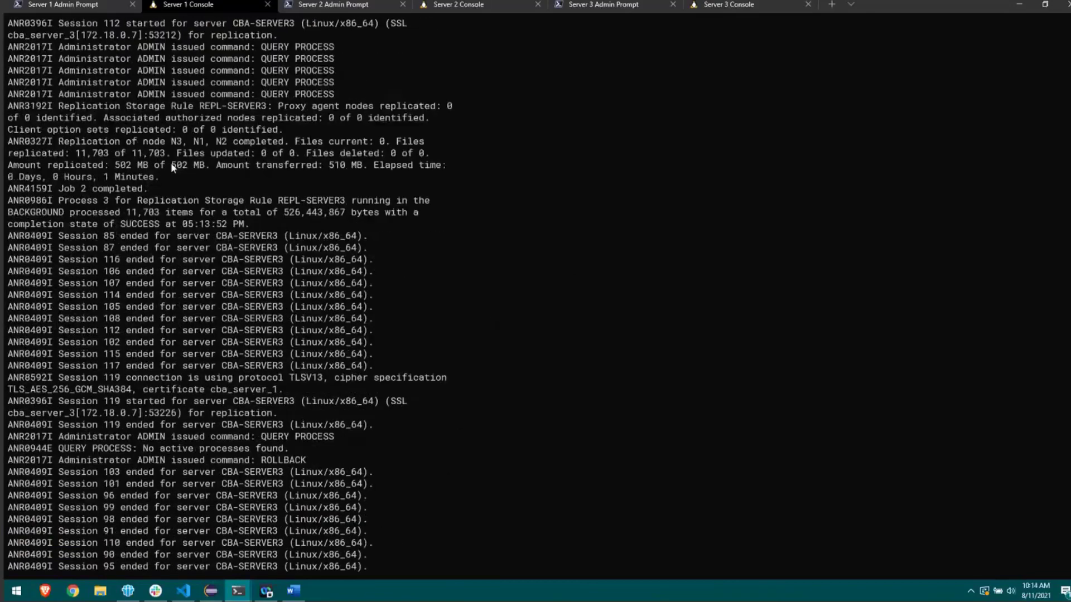
scroll(127, 233, "up", 2)
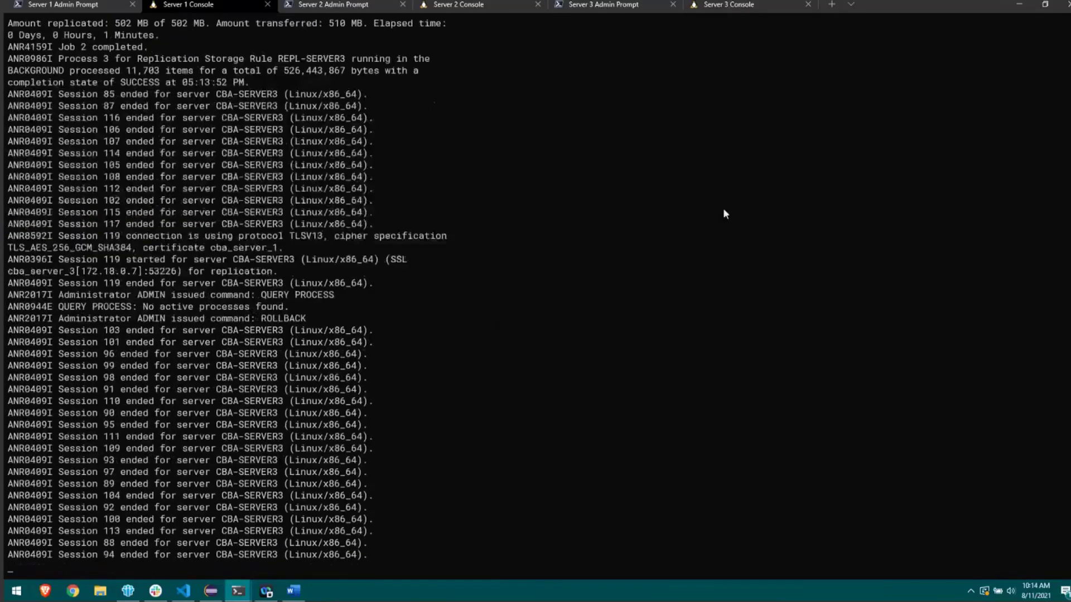
Query the file space counts for all nodes at the Server 3 admin prompt, and compare them with the counts at the Server 2 admin prompt
left_click(645, 9)
type("query fscou")
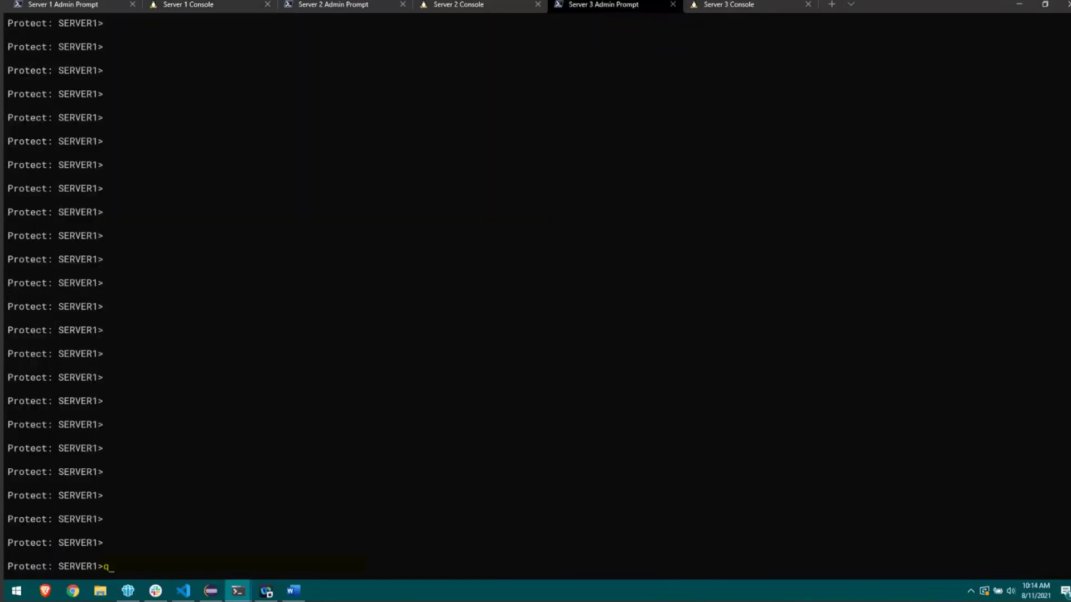
type("nts *")
key("Return")
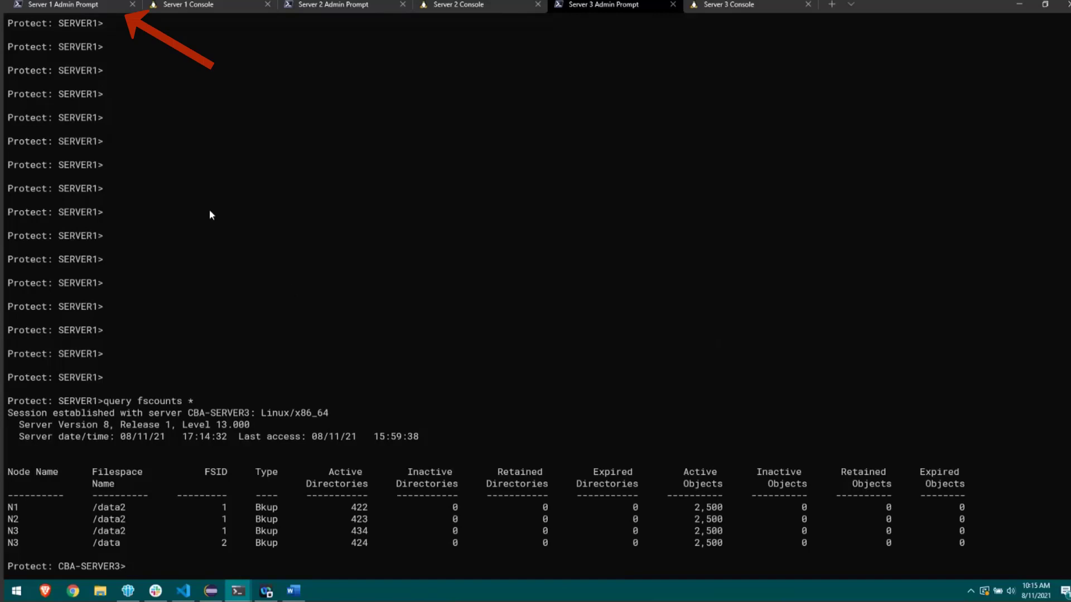
key("ctrl+alt+1")
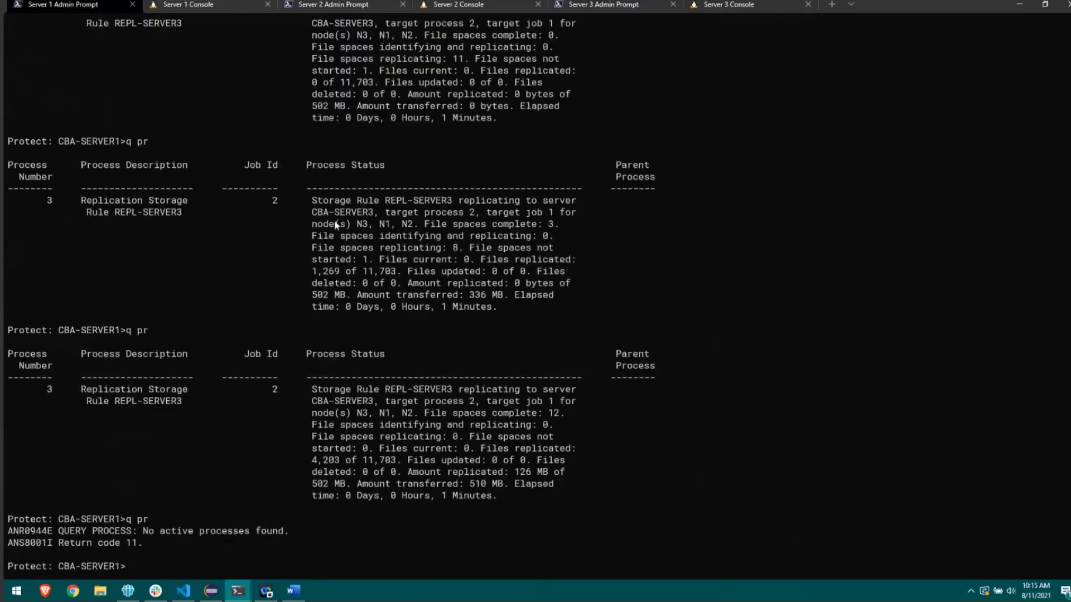
left_click(352, 5)
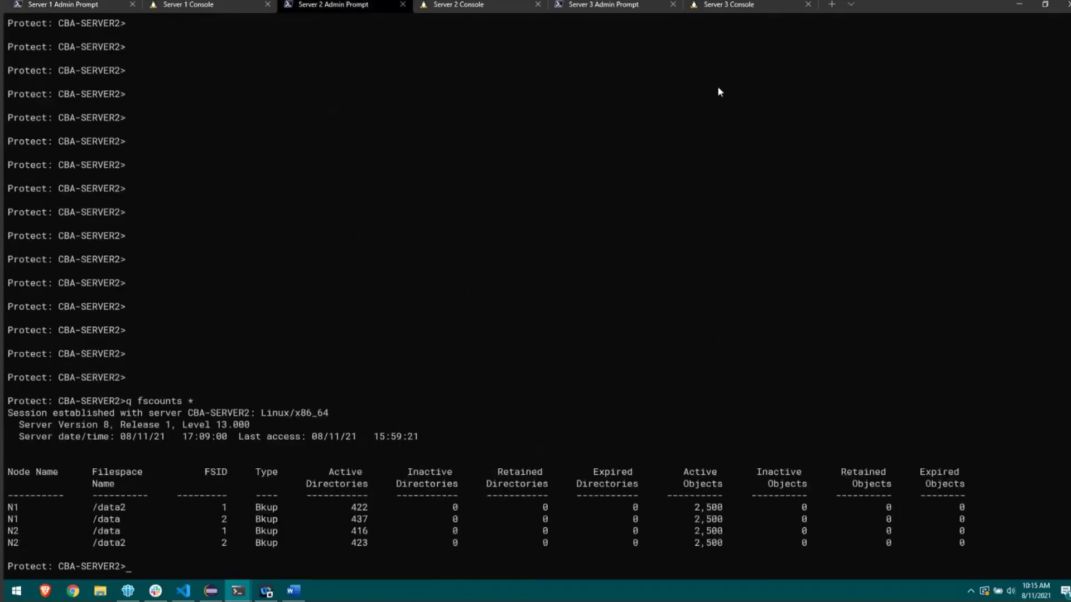
In a new terminal session, open a bash shell in the cba_server_1 container and change to the directory /storage/DPOOL1/00/
key("ctrl+shift+t")
type("docker exec -it cba_server_1 bash")
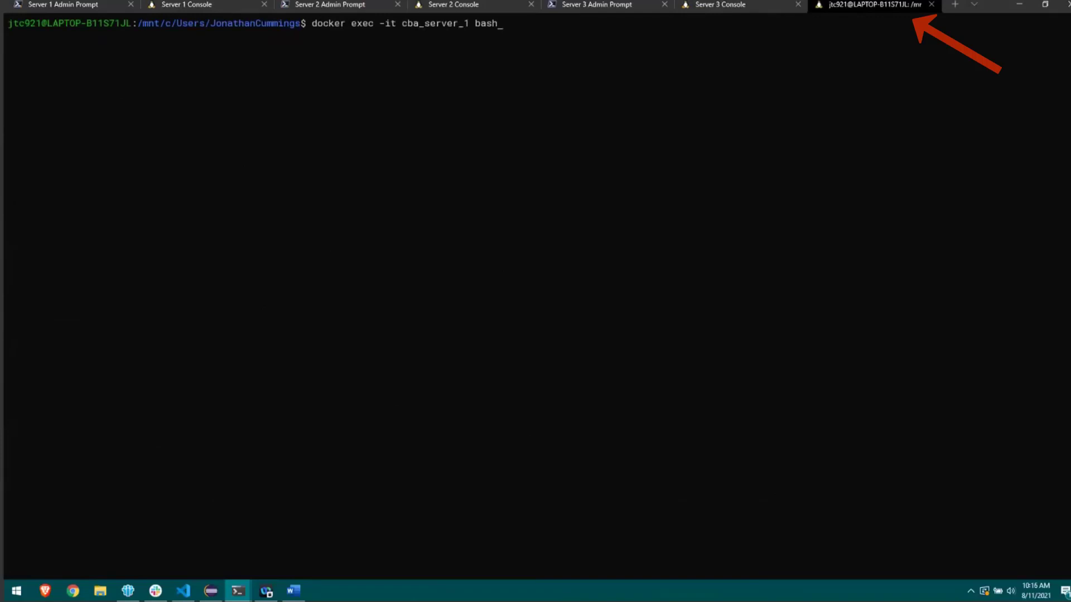
type(" [tsminst1@cba_server_1 srv]$ cd /stora")
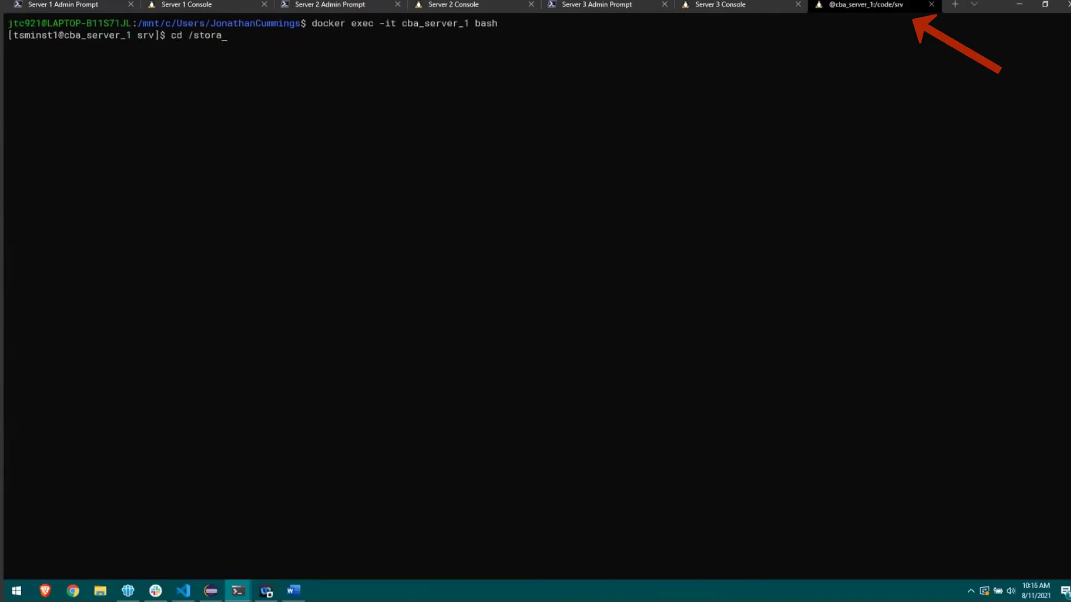
type("ge/DPOOL1/00/")
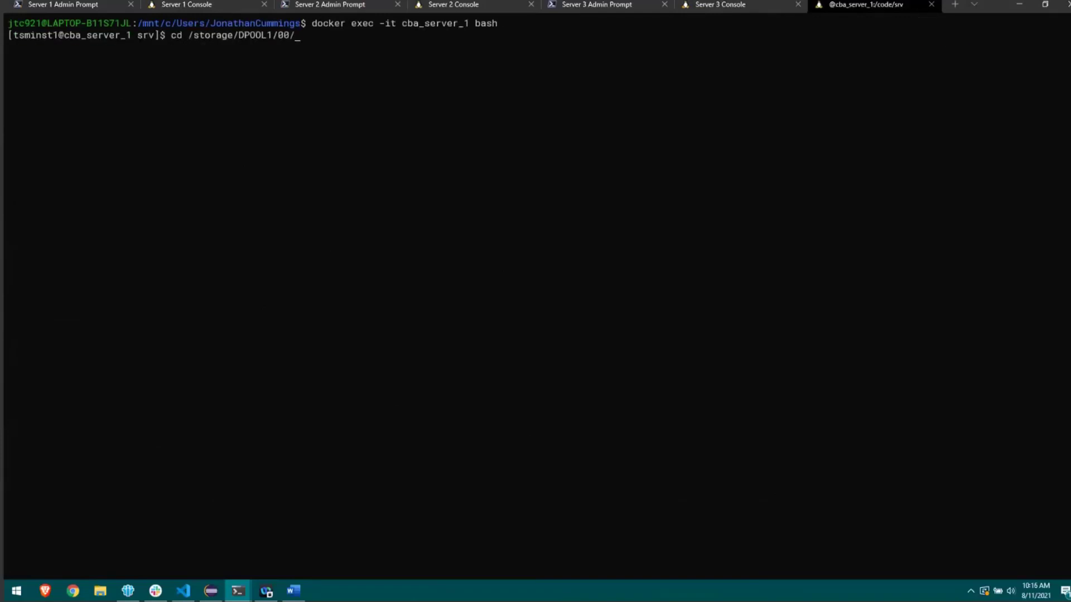
key("Return")
List the container files in the DPOOL1 storage directory with ls -ltahr and delete them all with rm -rf *
type("ls -ltahre")
key("Return")
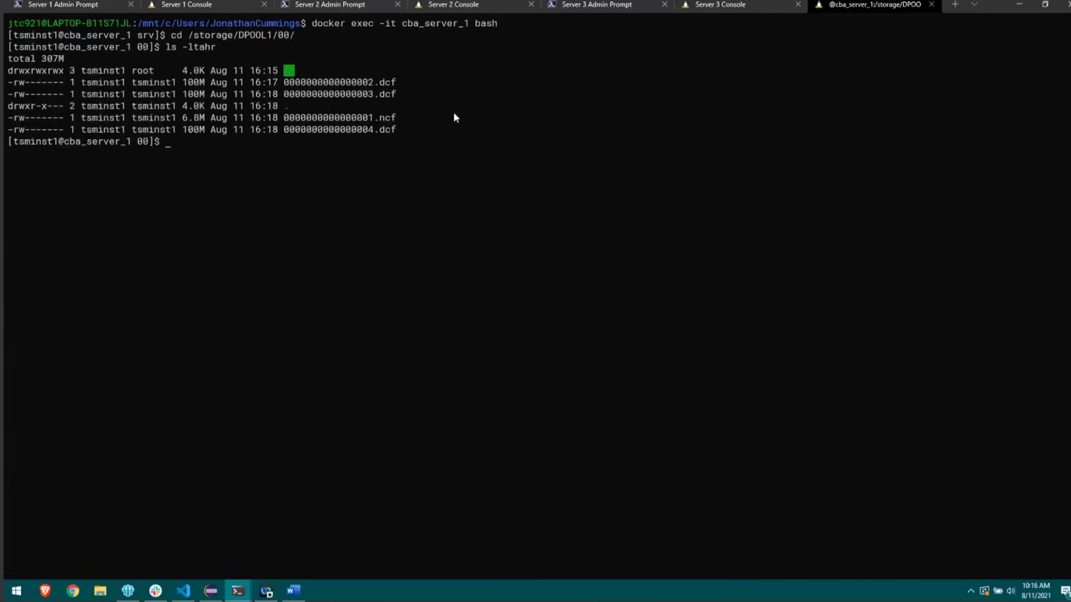
type("rm -rf *")
key("Return")
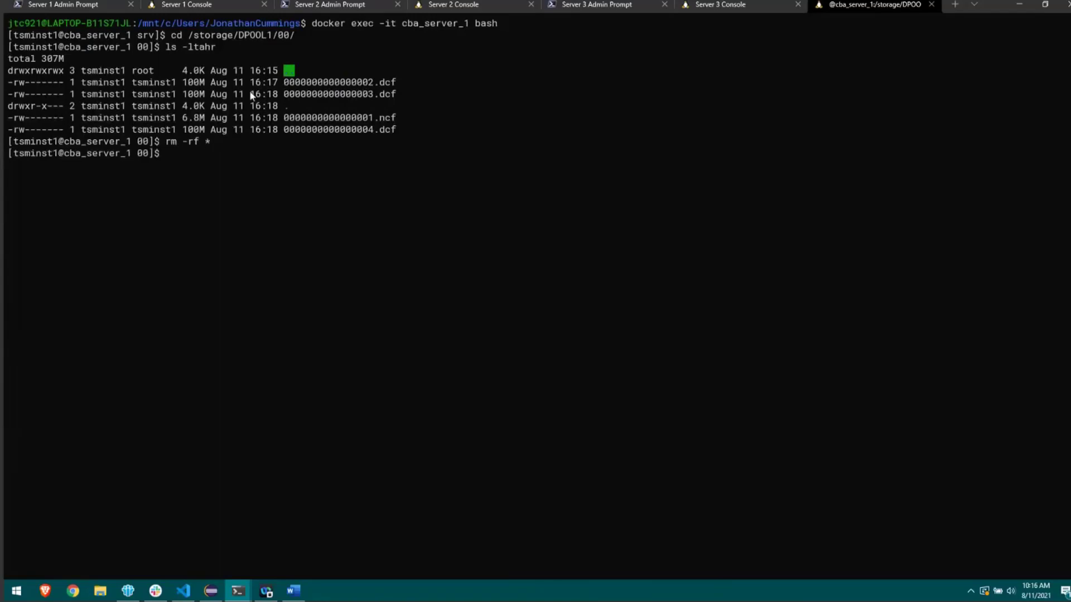
At the Server 1 admin prompt, start a container audit of storage pool DPOOL1
left_click(69, 6)
type("AUDIT CON")
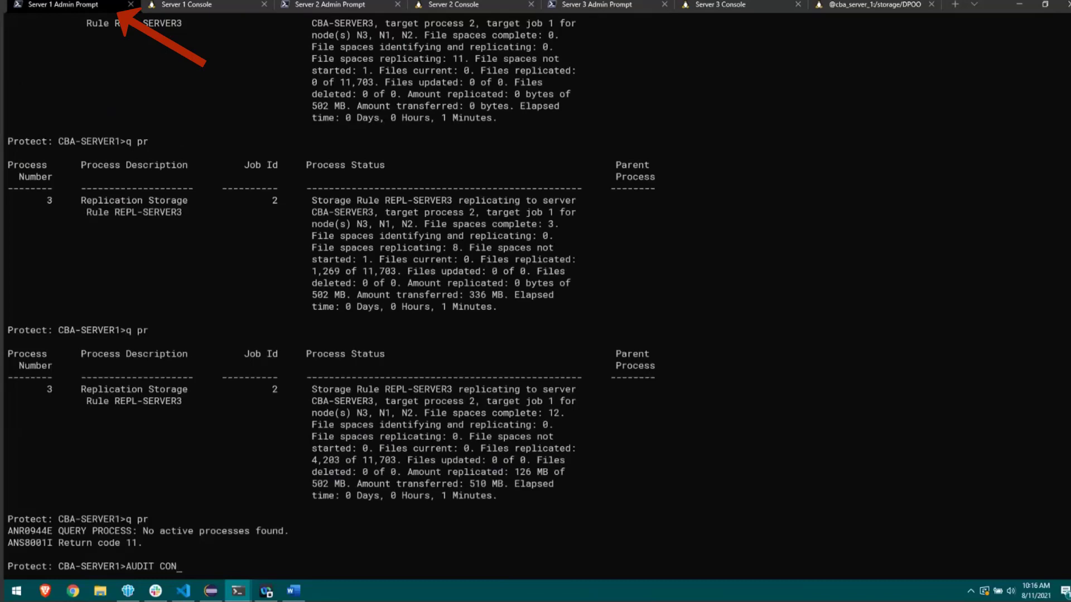
type("TAINER STGP=DPOOL1")
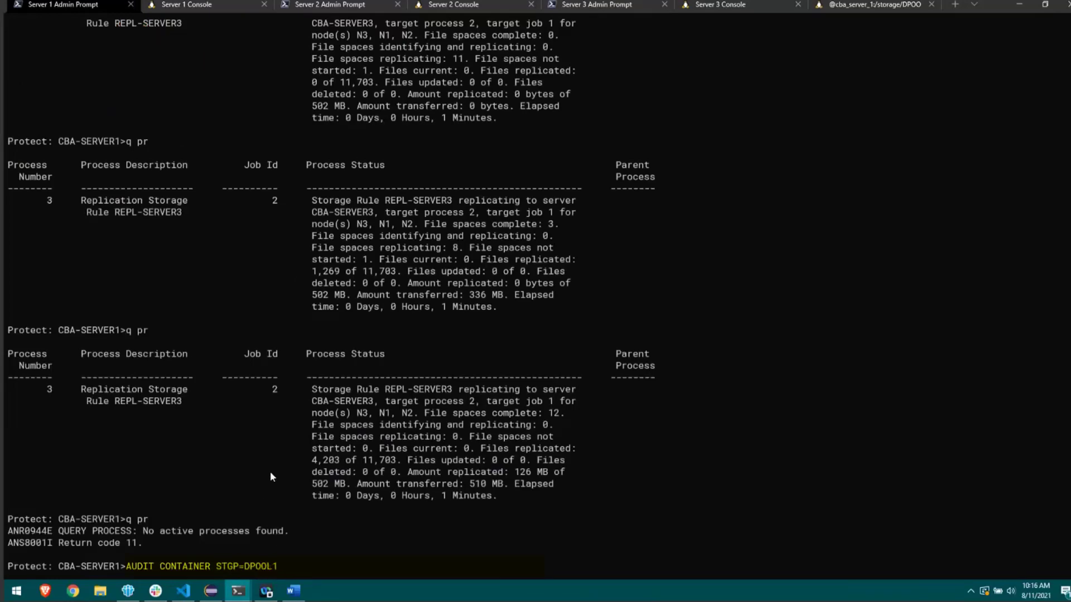
key("Return")
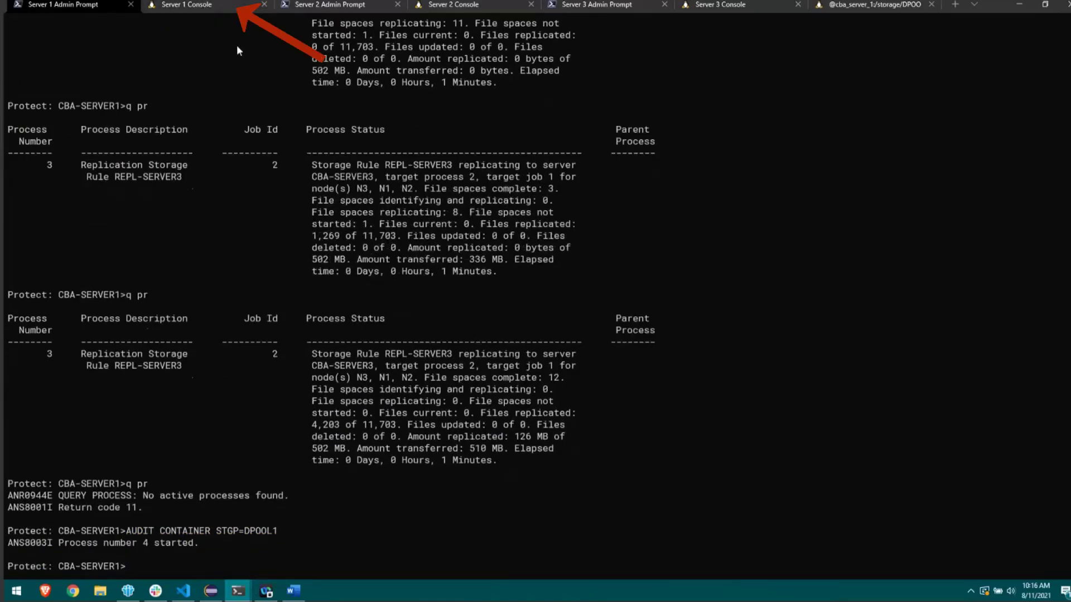
Review the container audit output in the Server 1 console, and query the damaged extents of storage pool DPOOL1 at the Server 1 admin prompt
left_click(190, 5)
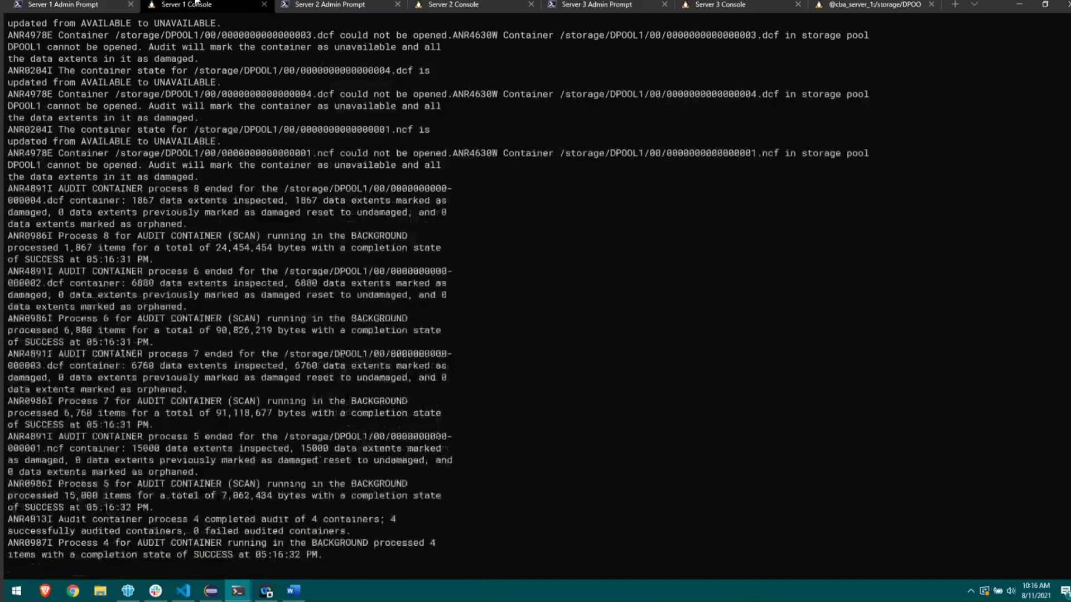
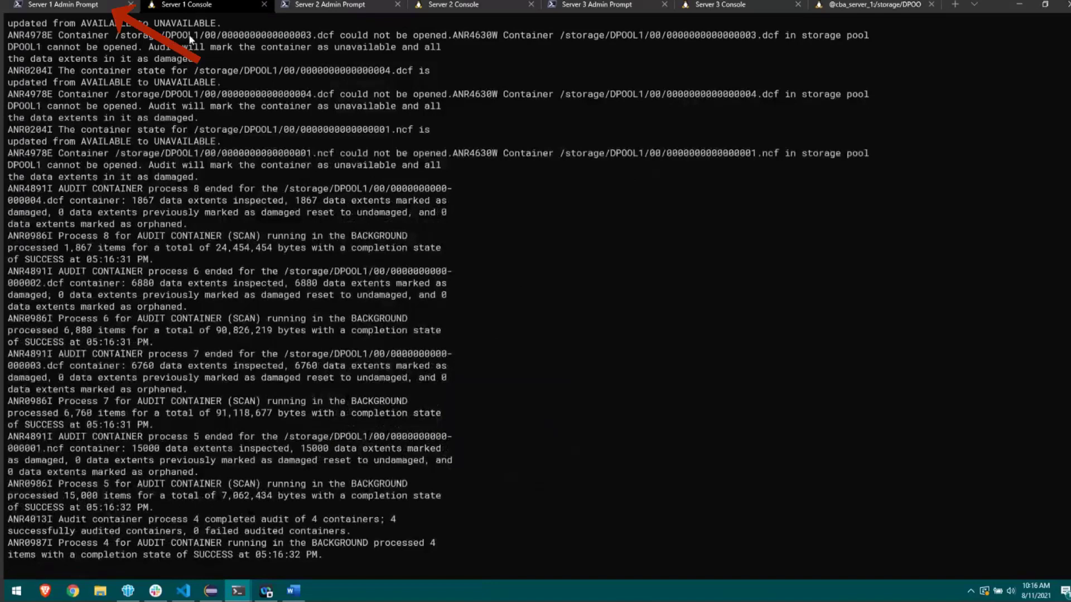
left_click(63, 4)
type("q damage")
key("Return")
key("Up")
type("dpool1")
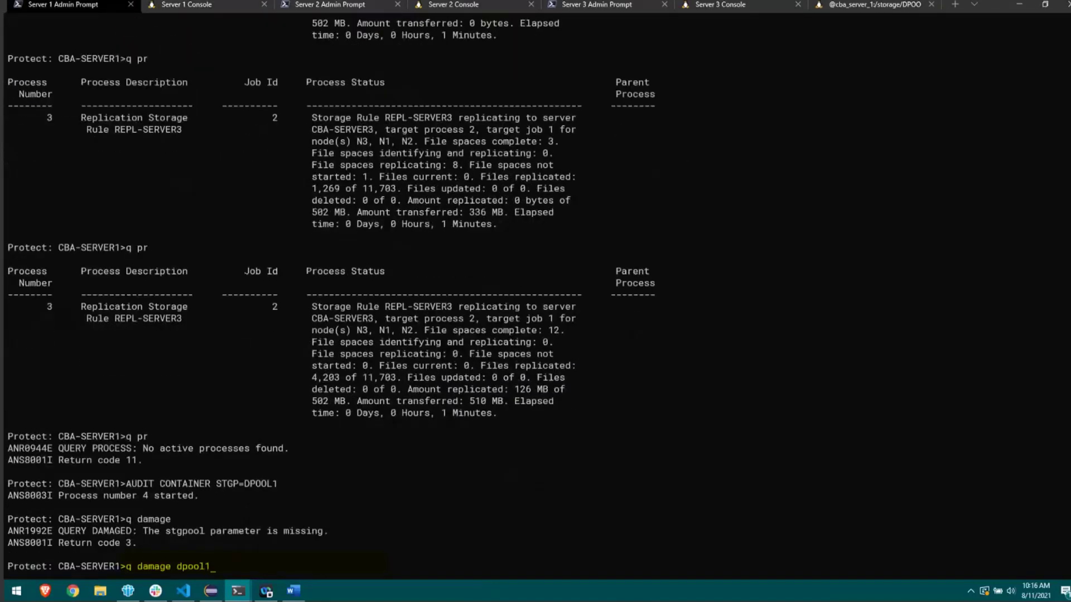
key("Return")
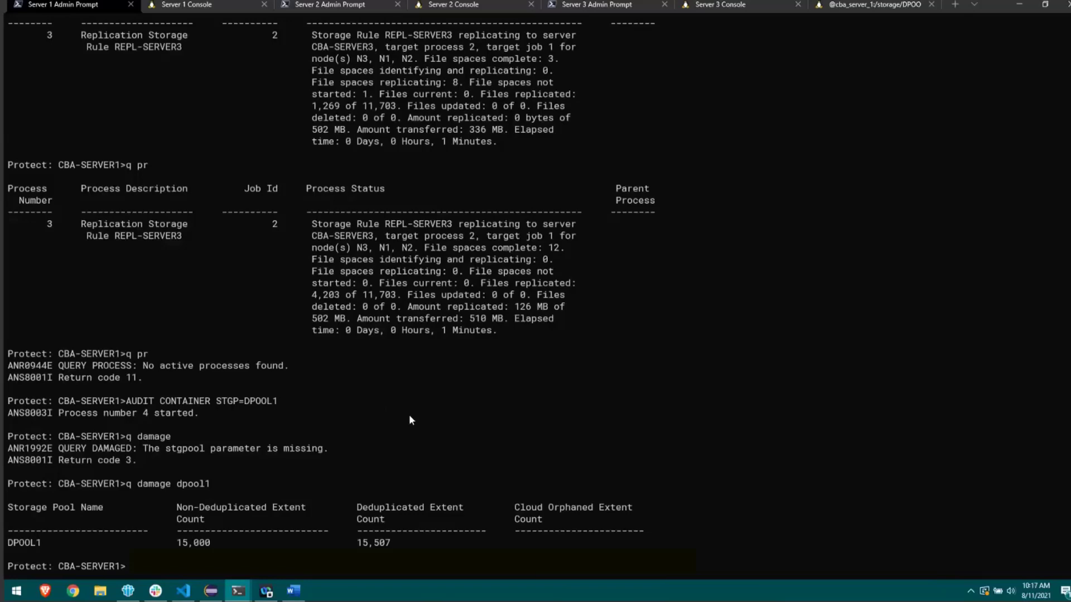
Query storage pool DPOOL1 in detailed format and examine its Protection Storage Pool field
type("q stg dpool1 f=d")
key("Return")
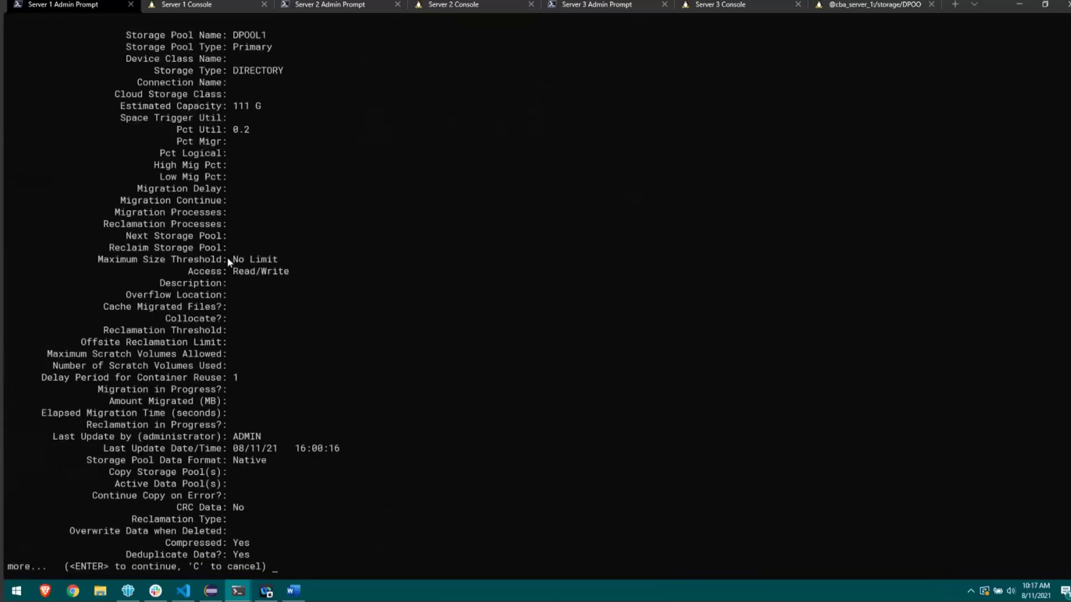
key("Return")
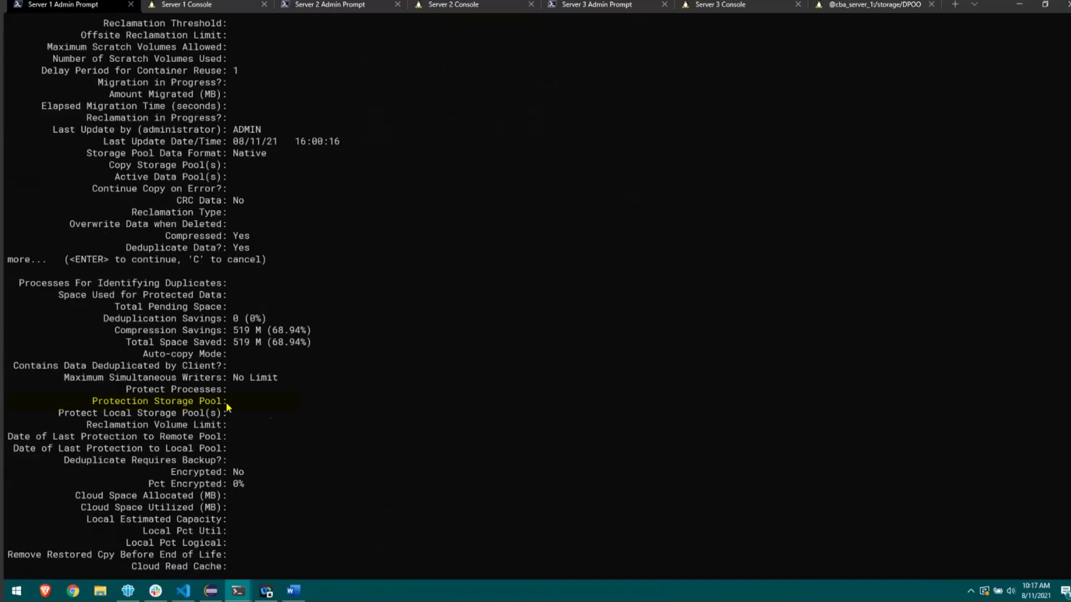
left_click_drag(227, 407, 277, 403)
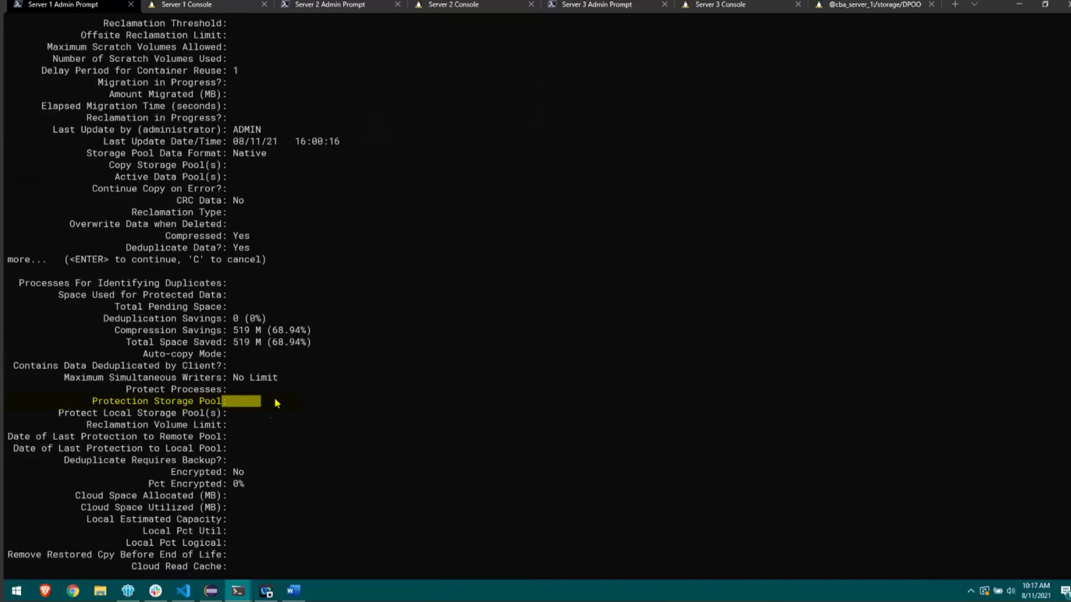
left_click(237, 406)
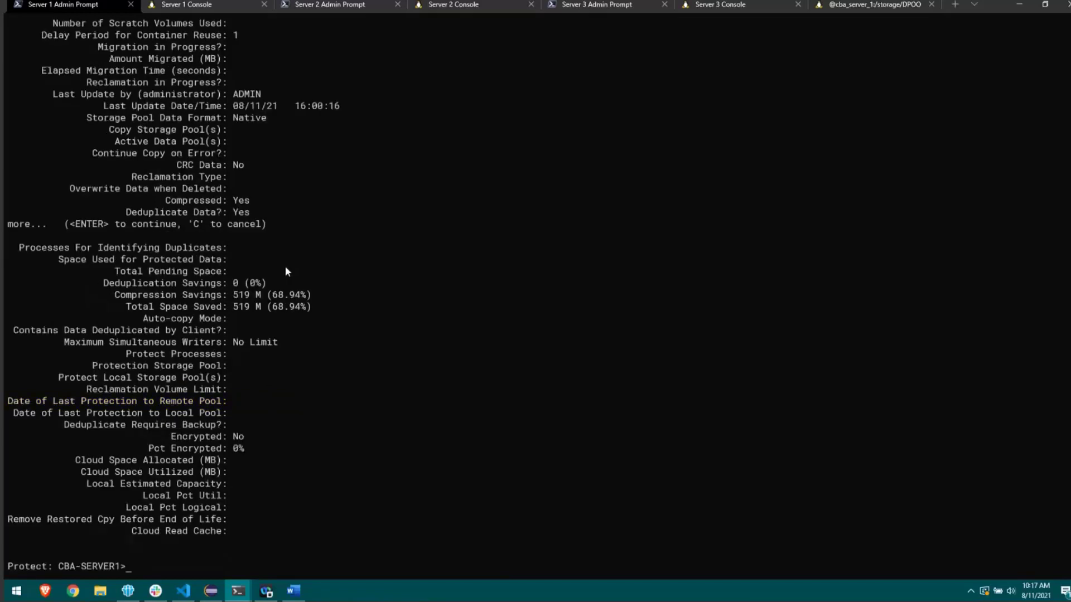
Start a repair of storage pool DPOOL1 from CBA-SERVER2, and check its progress with a process query and in the Server 1 console
type("REPAIR STGPOOL DPOOL")
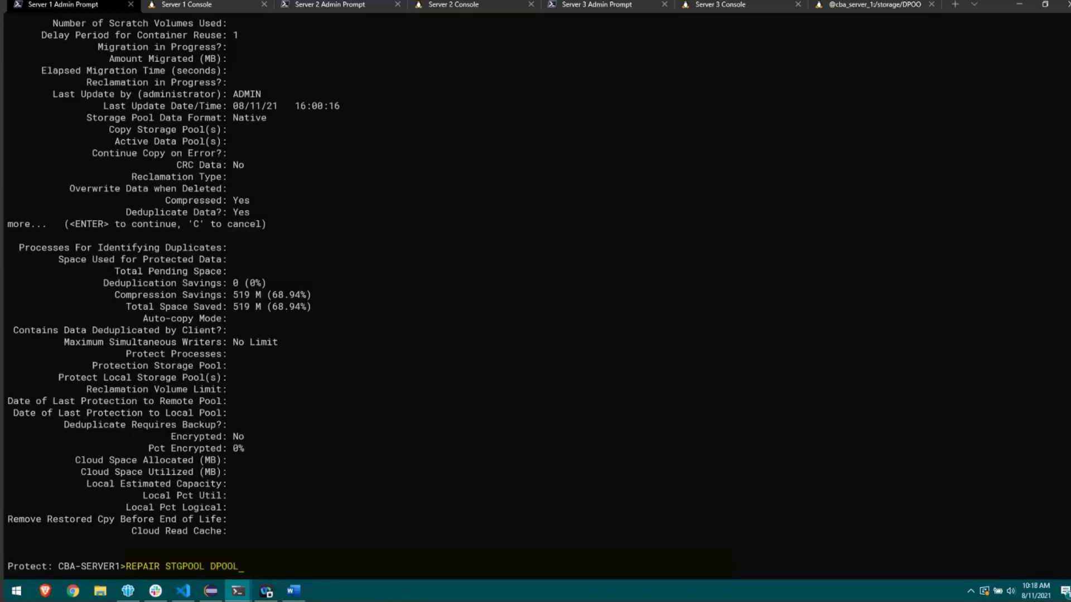
type("1 SERVER=CBA-SERVER2")
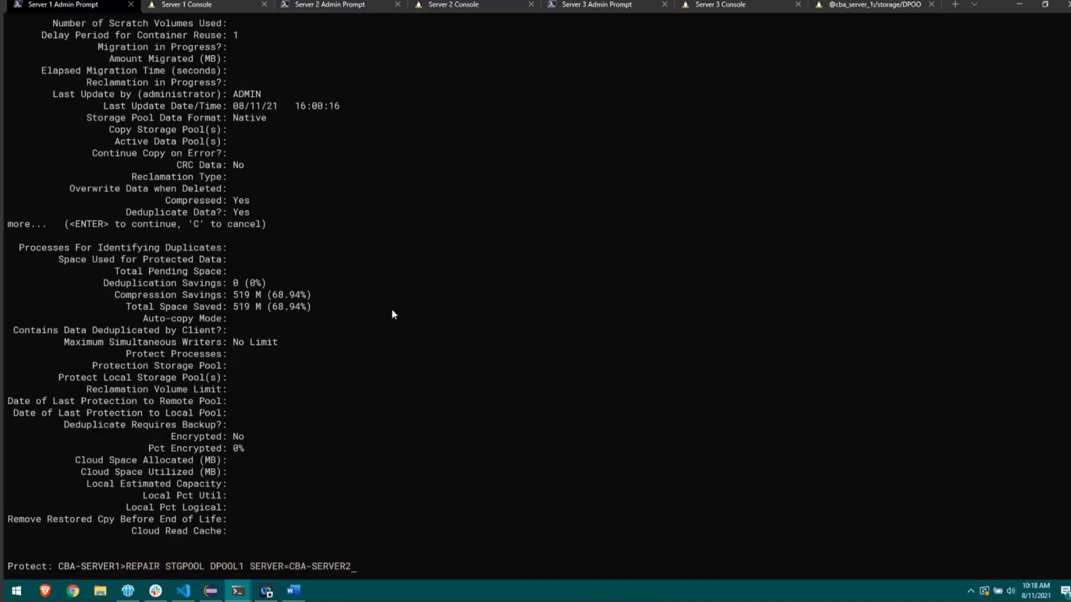
key("Return")
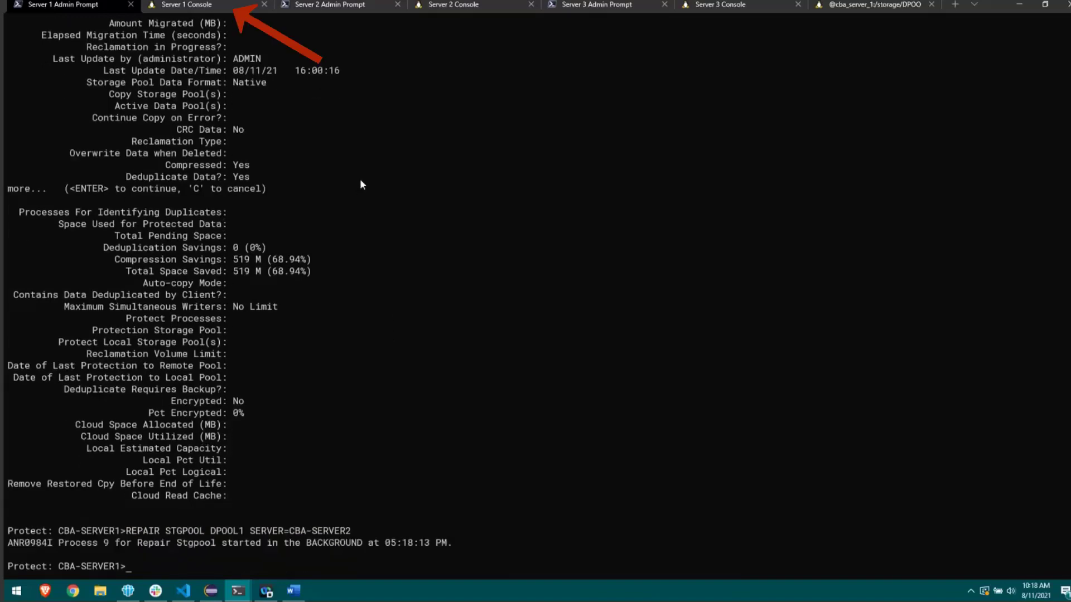
type("q pr")
key("Return")
left_click(193, 5)
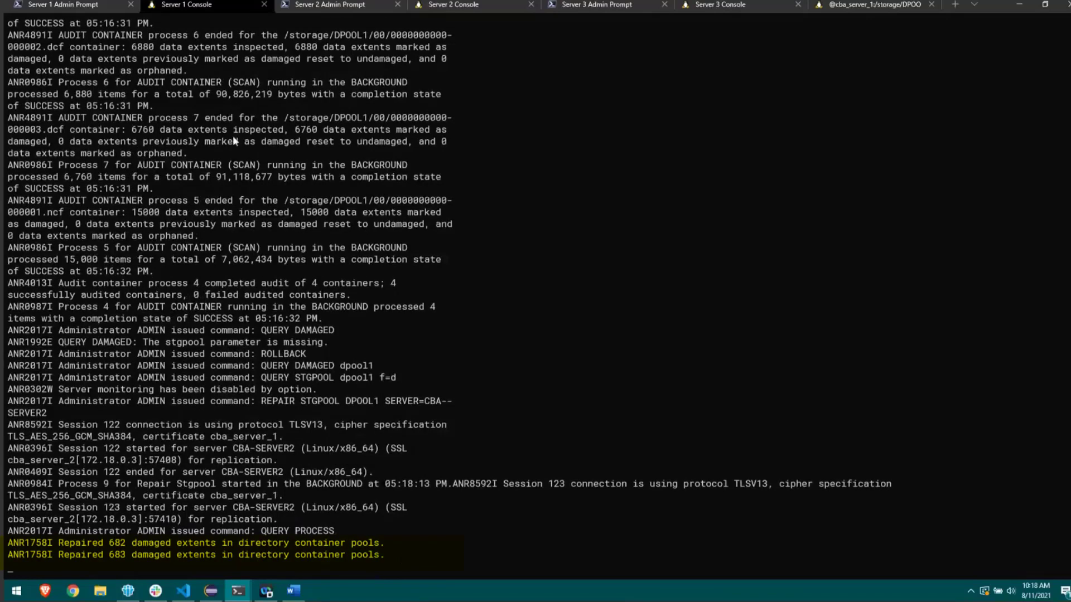
At the Server 1 admin prompt, query the storage rule REPL-SERVER2 and its subrules in detailed format
left_click(55, 4)
type("q stgrule ")
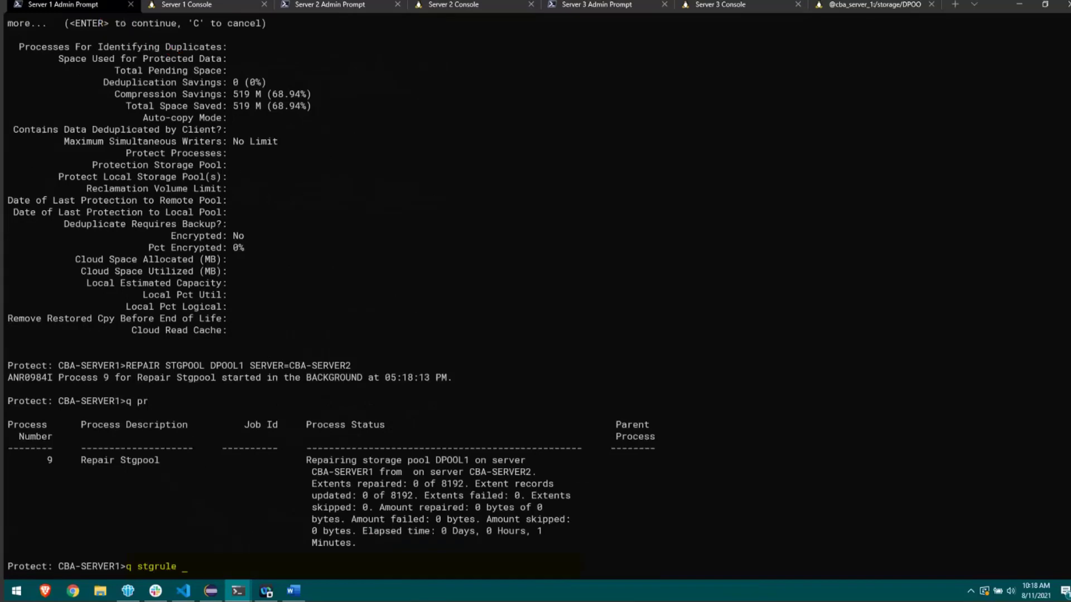
type("REPL-SERVER2 f=d")
key("Return")
type("q subrule REPL-SERVER2 f=d")
key("Return")
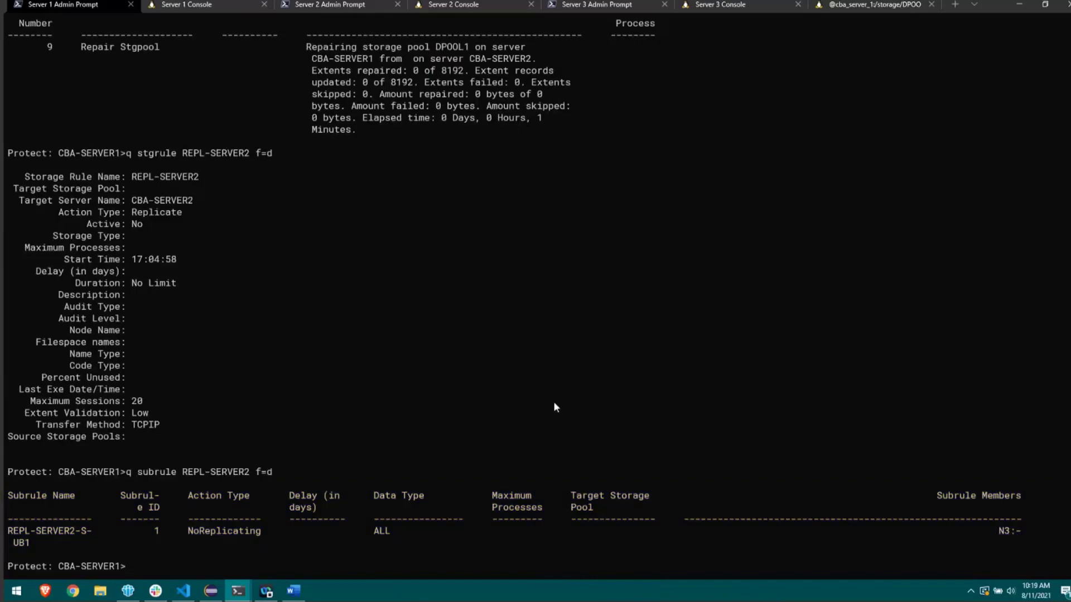
Review the CBA-SERVER2 repair summary in the Server 1 console, and query DPOOL1's remaining damage at the Server 1 admin prompt
left_click(181, 4)
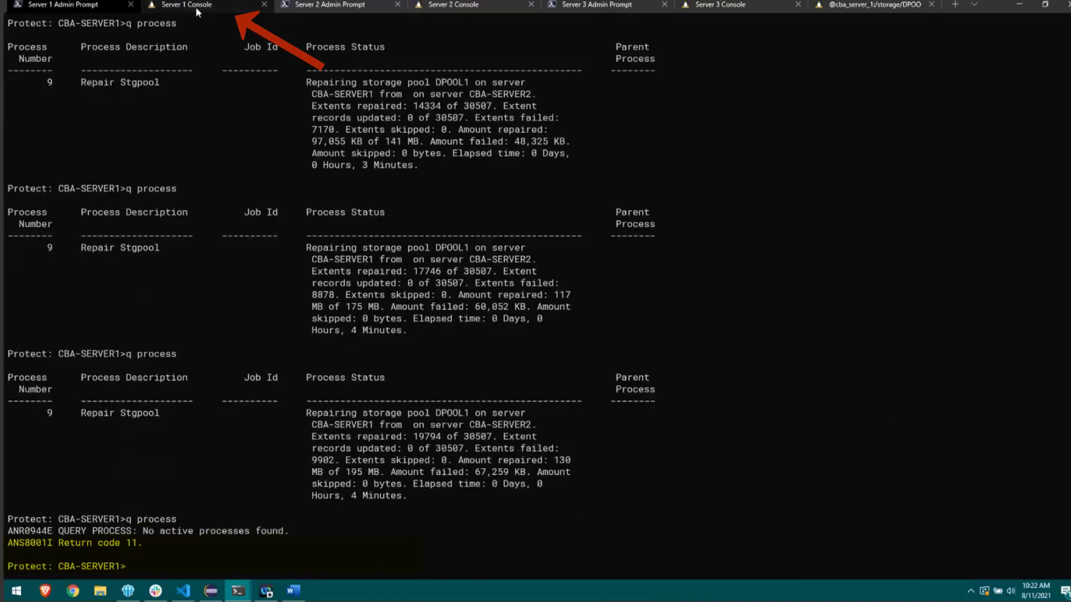
left_click(196, 6)
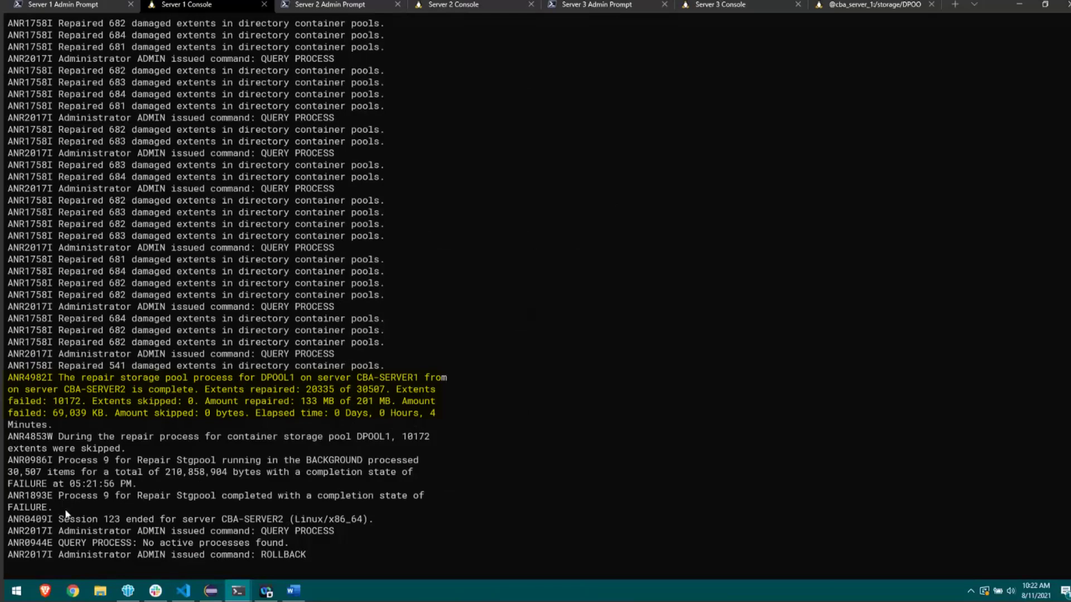
key("ctrl+shift+Tab")
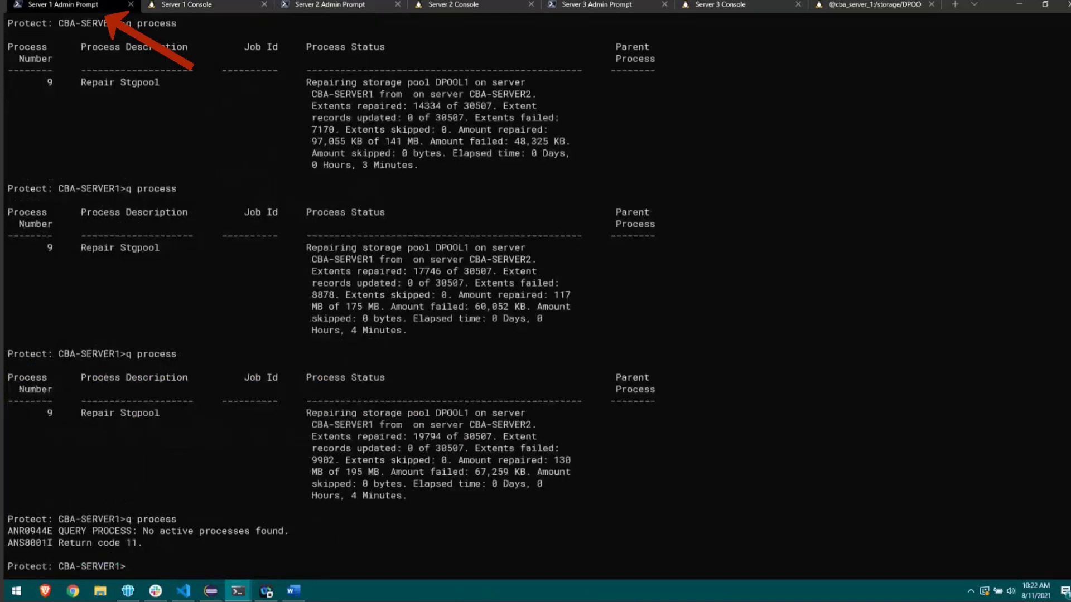
type("q damage dpool1")
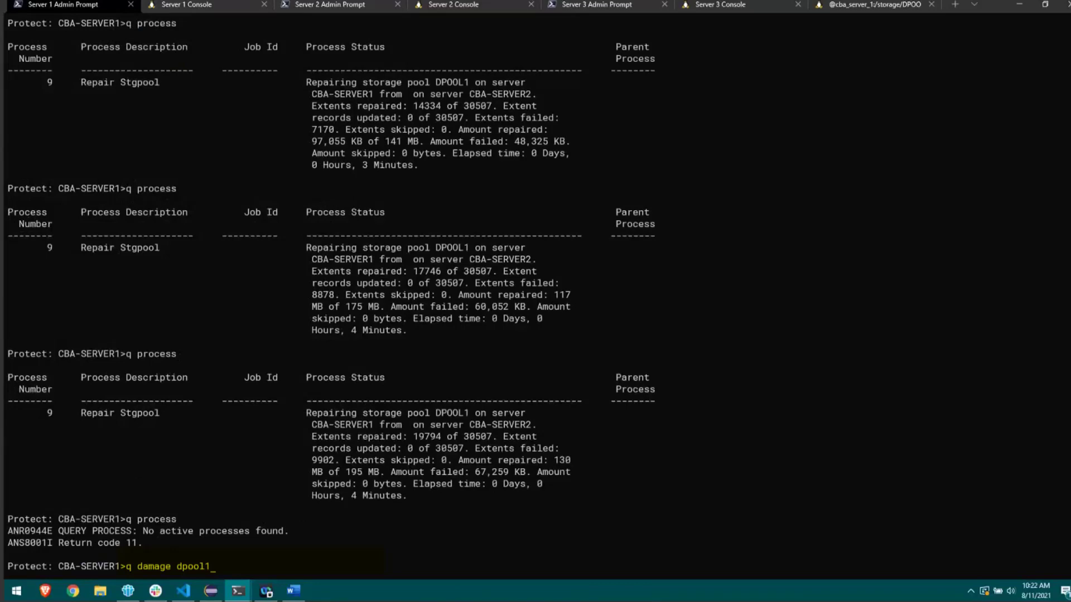
key("Return")
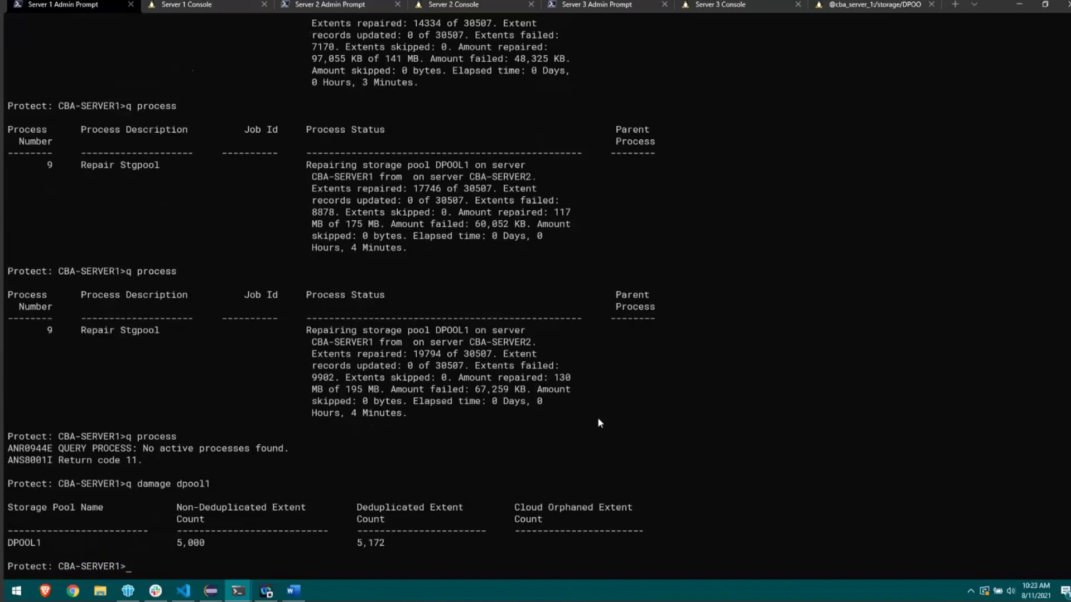
Start a repair of storage pool DPOOL1 from CBA-SERVER3, and monitor it with process queries and the Server 1 console
type("REPAIR STGPOOL DPOOL1 SERVER=CBA-S")
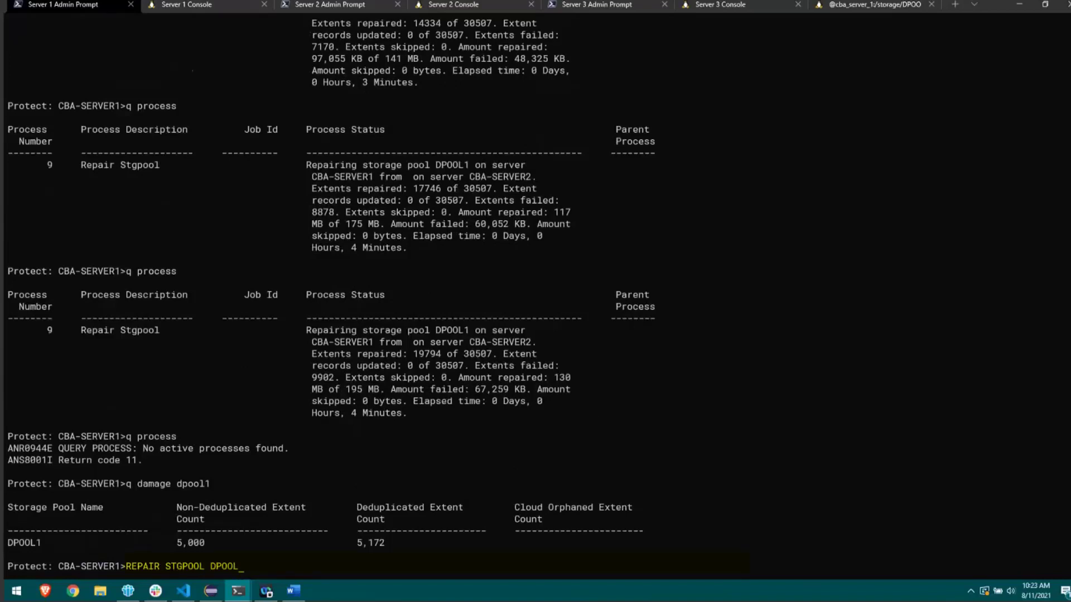
type("ERVER3")
key("Return")
type("q pr")
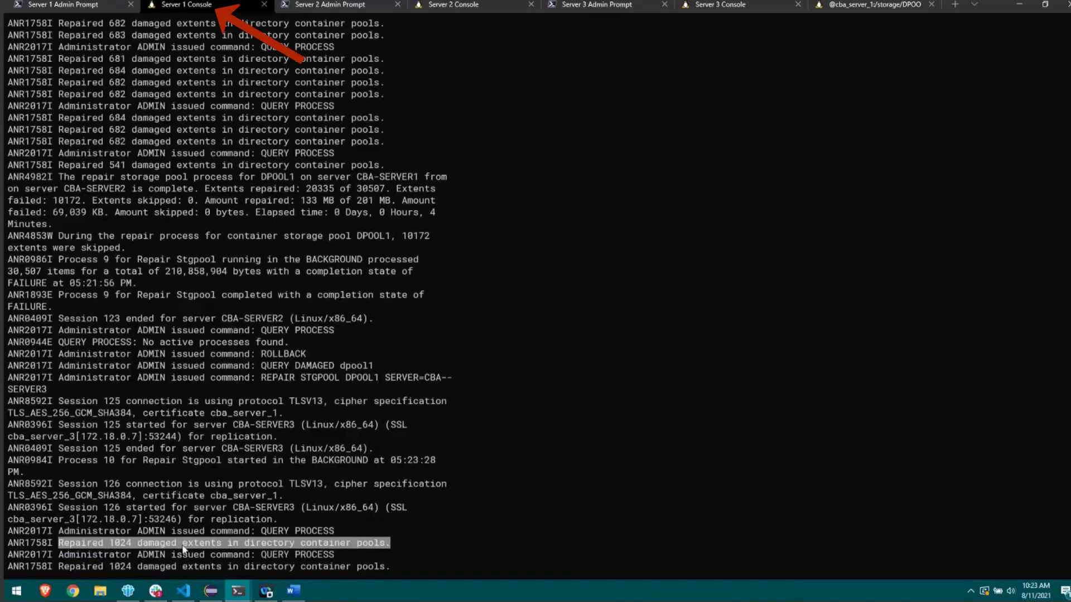
left_click_drag(59, 555, 396, 555)
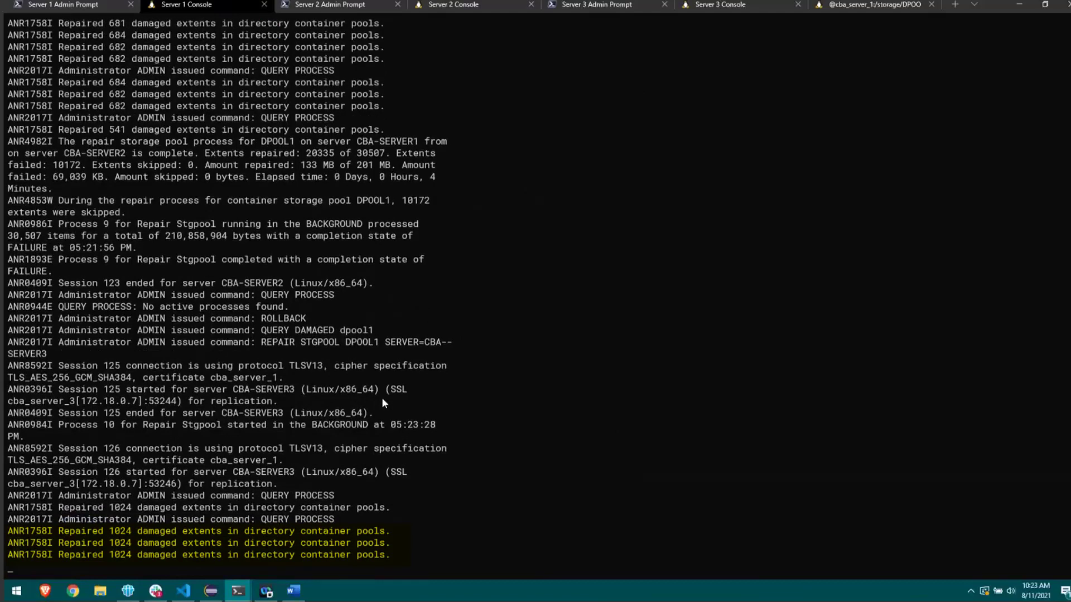
key("ctrl+alt+1")
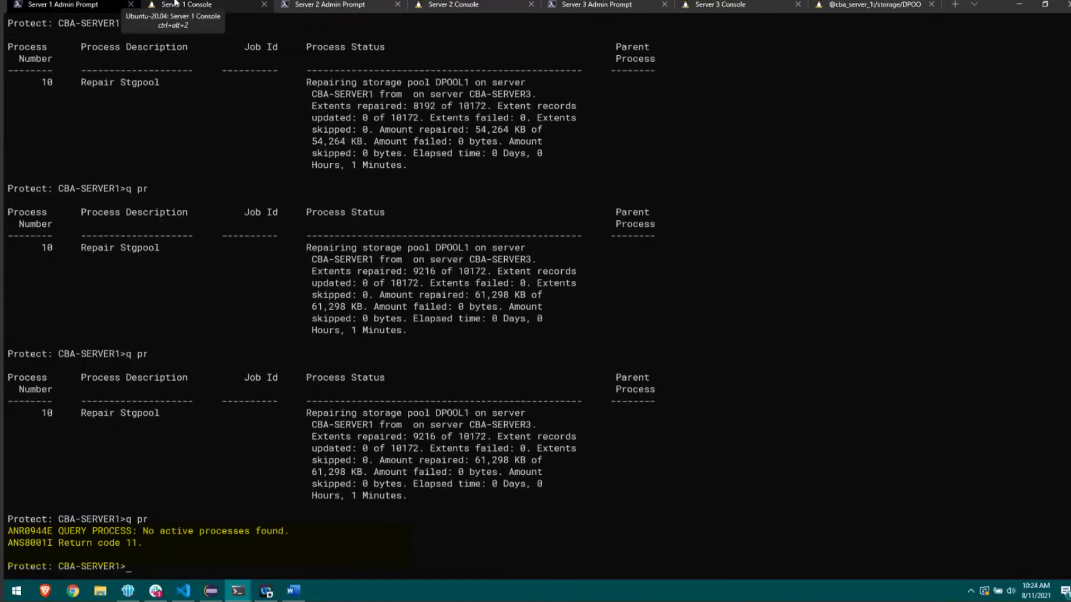
In the Server 1 console, compare the failed extents of the CBA-SERVER2 repair with the repaired extents of the CBA-SERVER3 repair
left_click(174, 4)
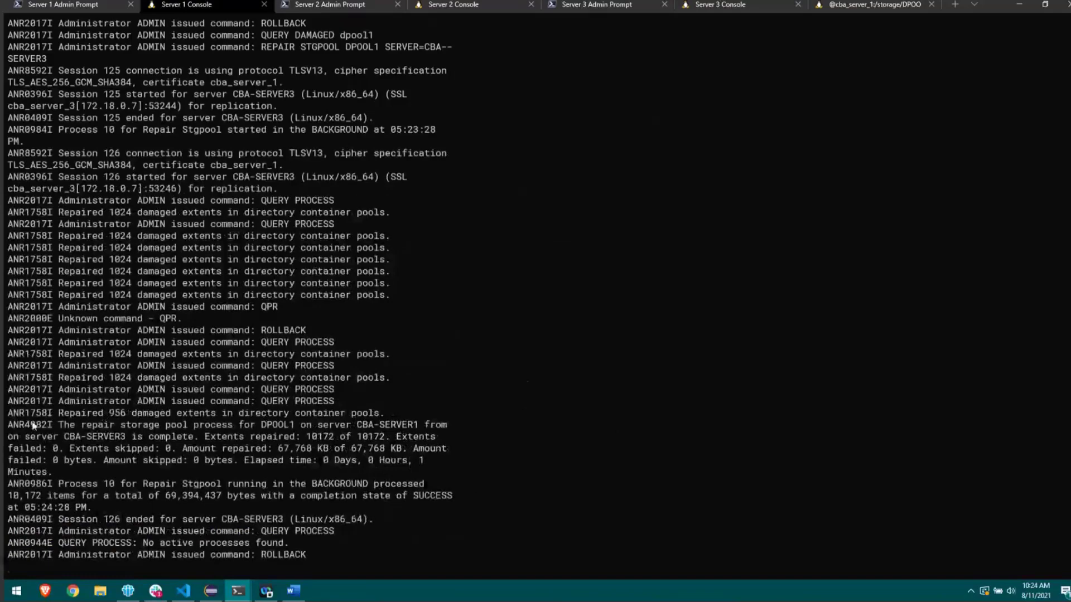
scroll(311, 405, "up", 3)
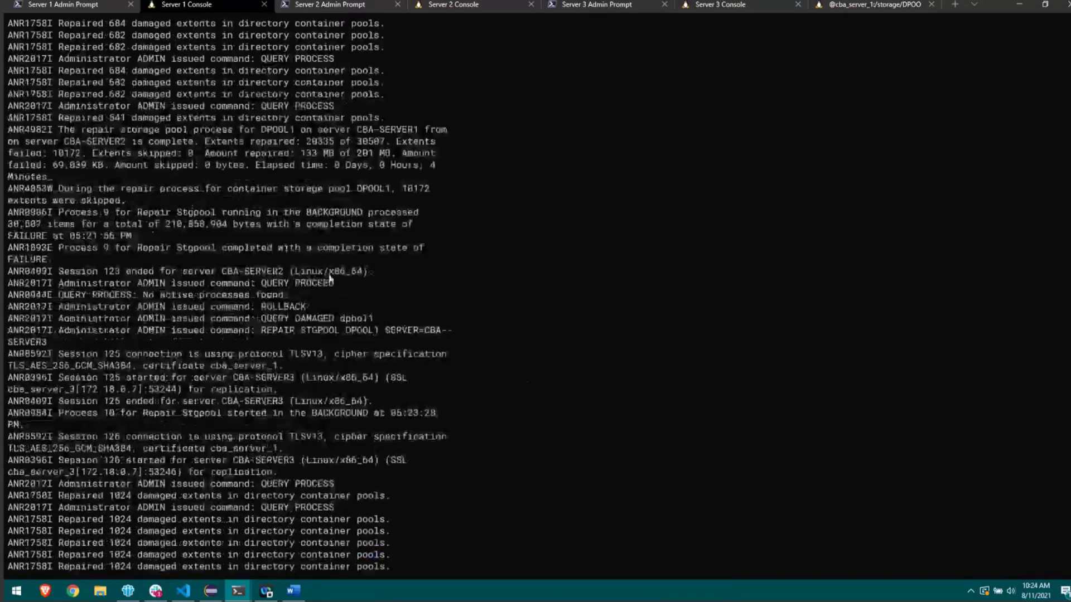
double_click(78, 153)
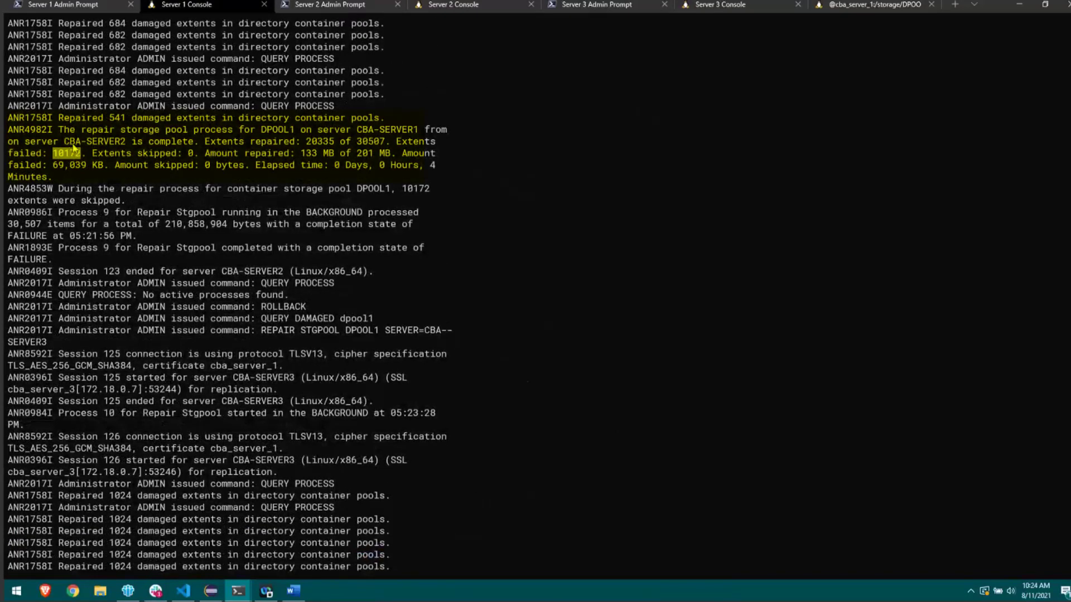
scroll(272, 492, "down", 8)
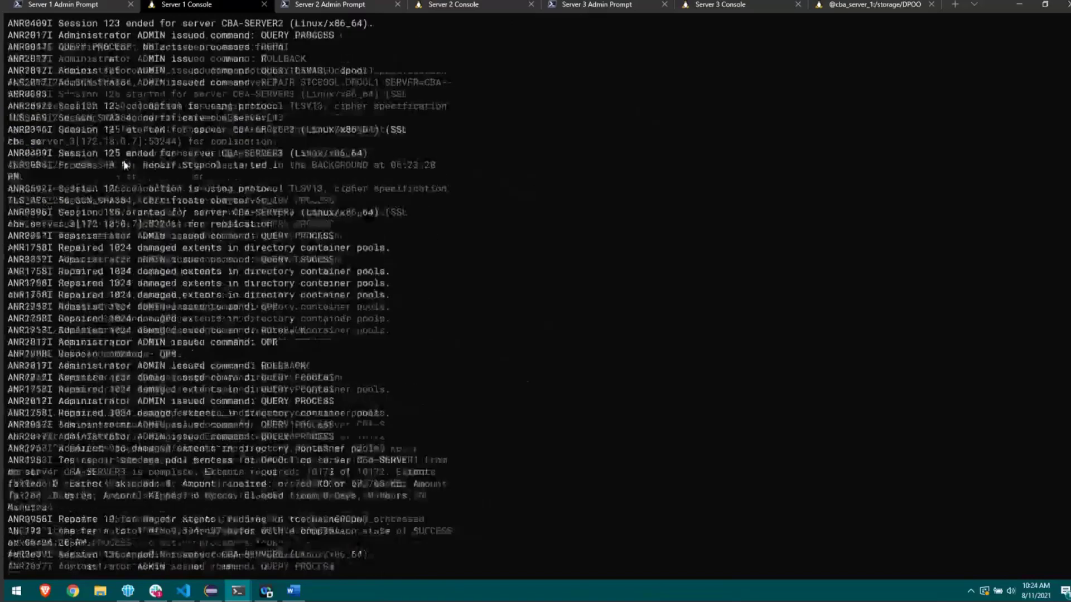
left_click_drag(306, 438, 384, 443)
left_click(205, 473)
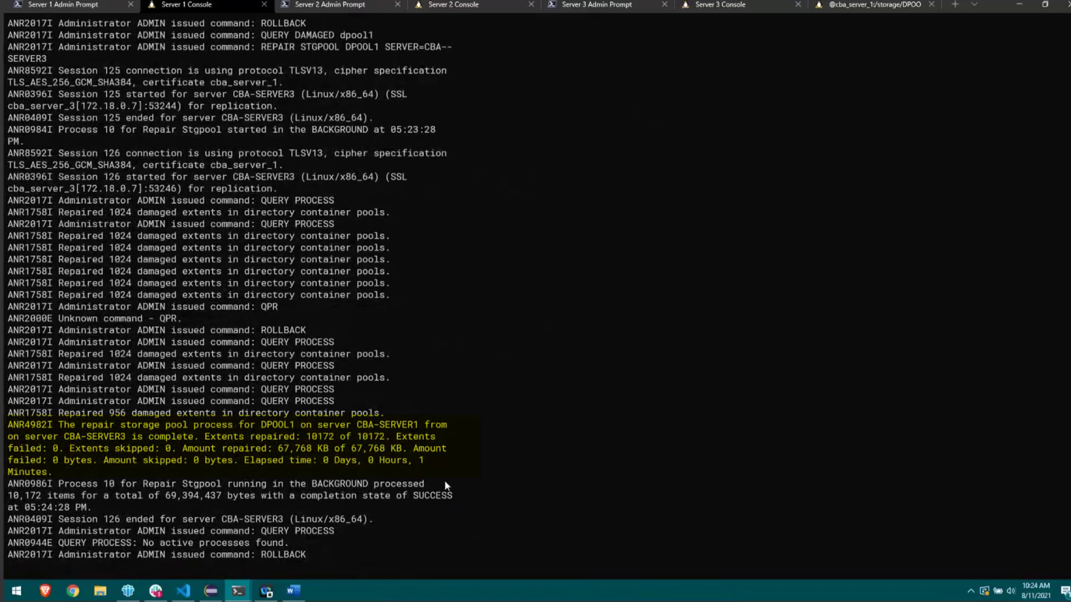
Query storage pool DPOOL1 for damaged extents at the Server 1 admin prompt to verify the repair from CBA-SERVER3
key("ctrl+shift+Tab")
type("q damage ")
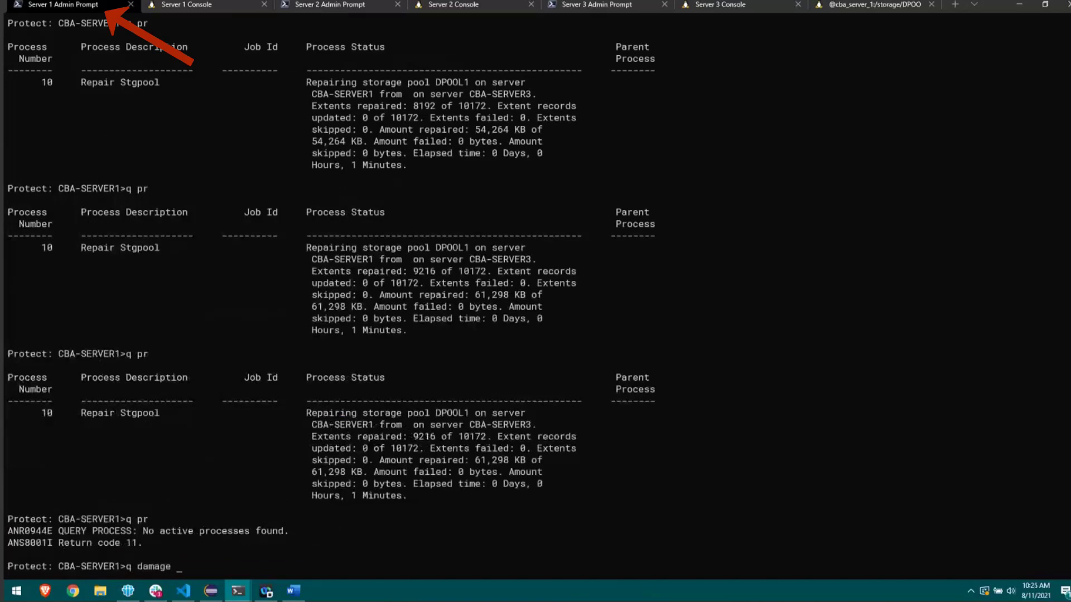
type("dpool1")
key("Return")
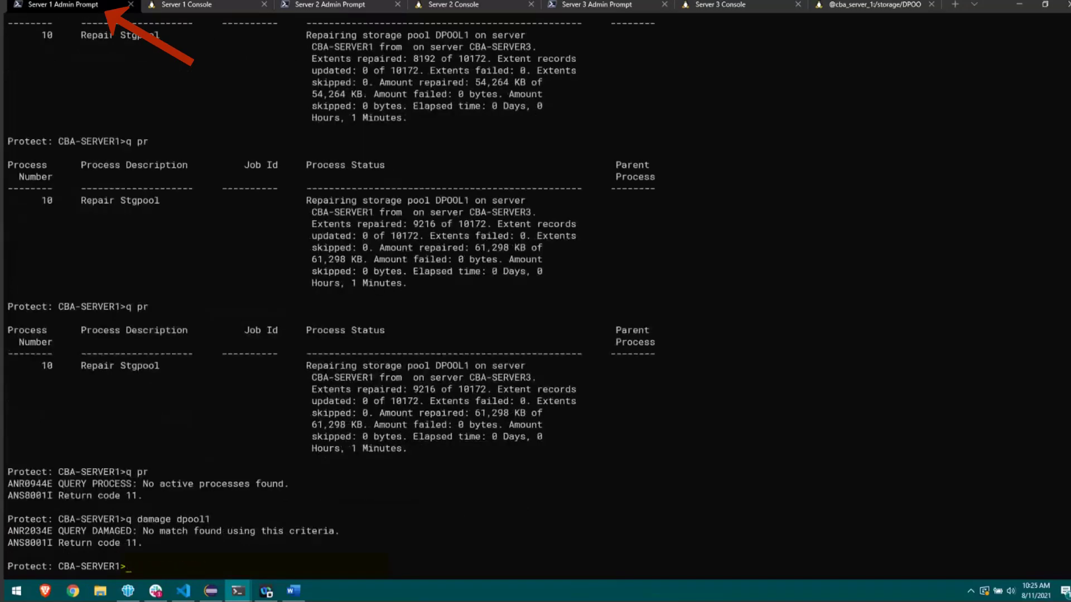